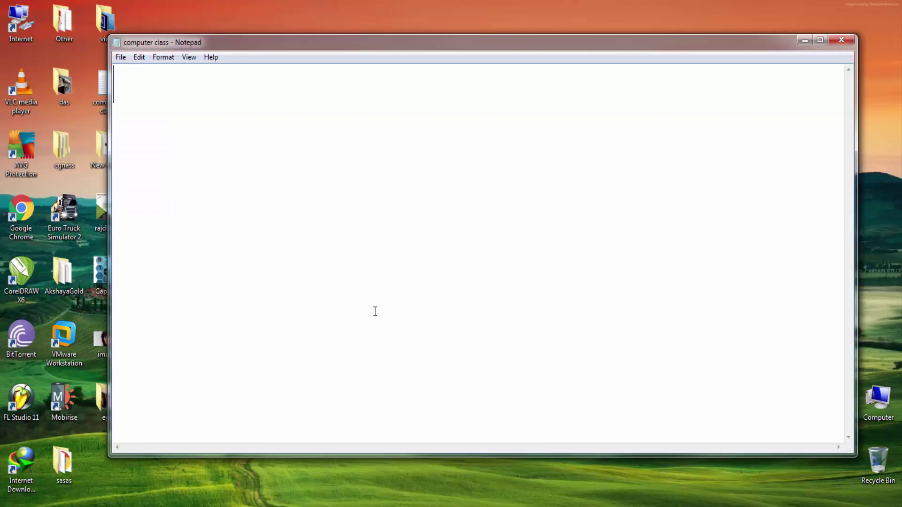
Step: Type the intro lines 'HI FRIENDS', 'TODAY I LEARN AMAZING BLUE EYE', 'MAKING ANY PHOTO USING PHOTOSHOP CC', 'LETS START....'
{"action": "type", "text": "HI FR"}
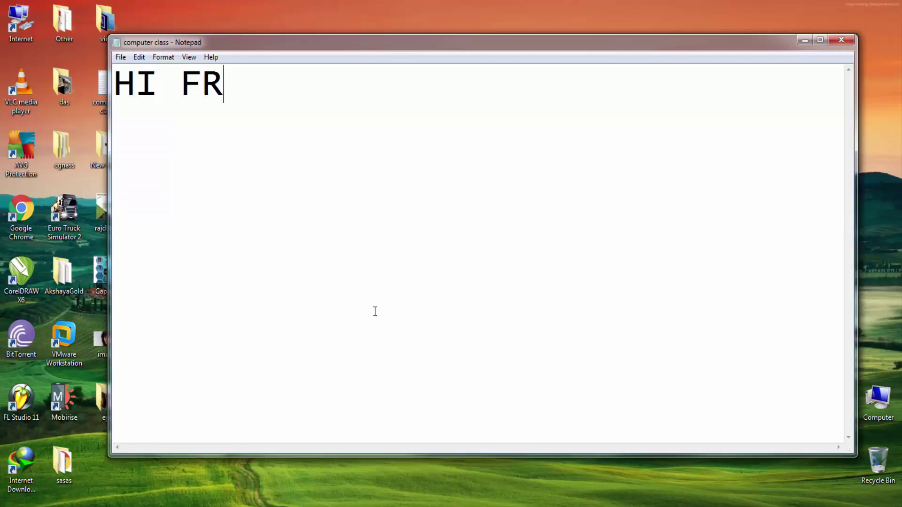
{"action": "type", "text": "IENDS"}
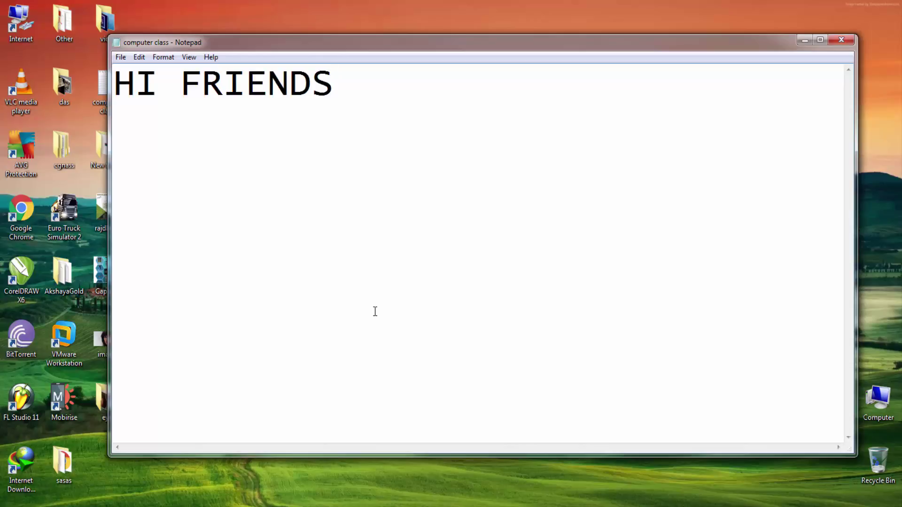
{"action": "key", "text": "Return"}
{"action": "type", "text": "TODAY "}
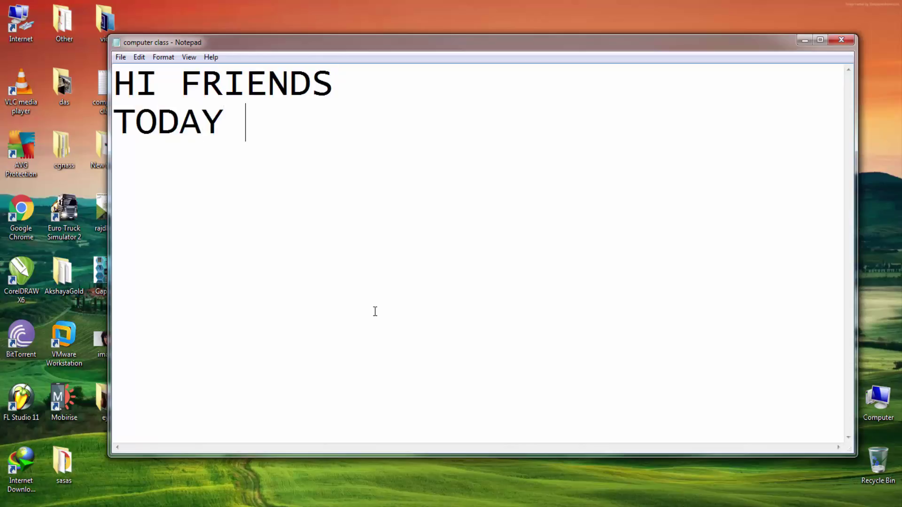
{"action": "type", "text": "I "}
{"action": "type", "text": "LEARN "}
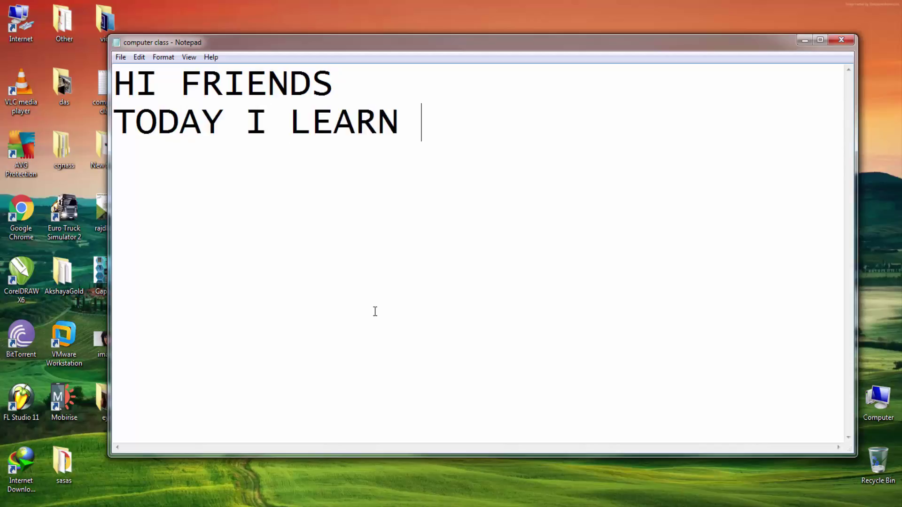
{"action": "type", "text": "AMAZIN"}
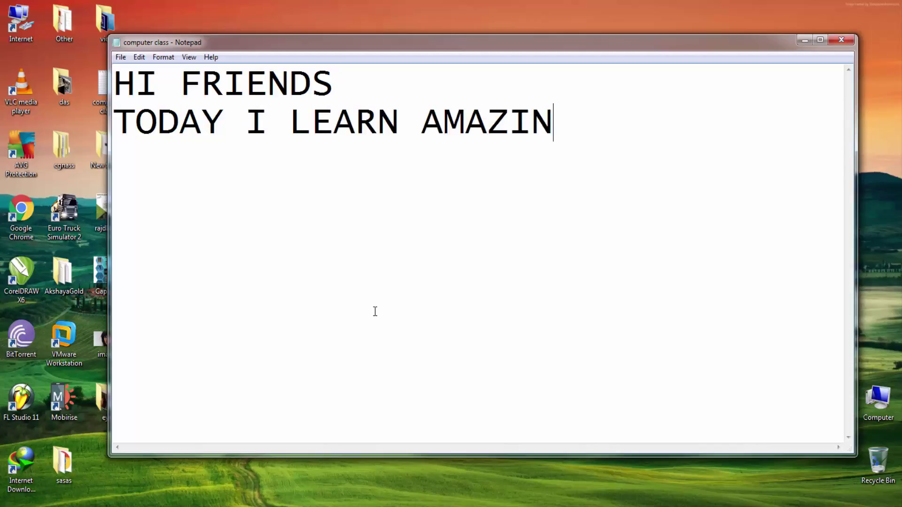
{"action": "type", "text": "G BLUE "}
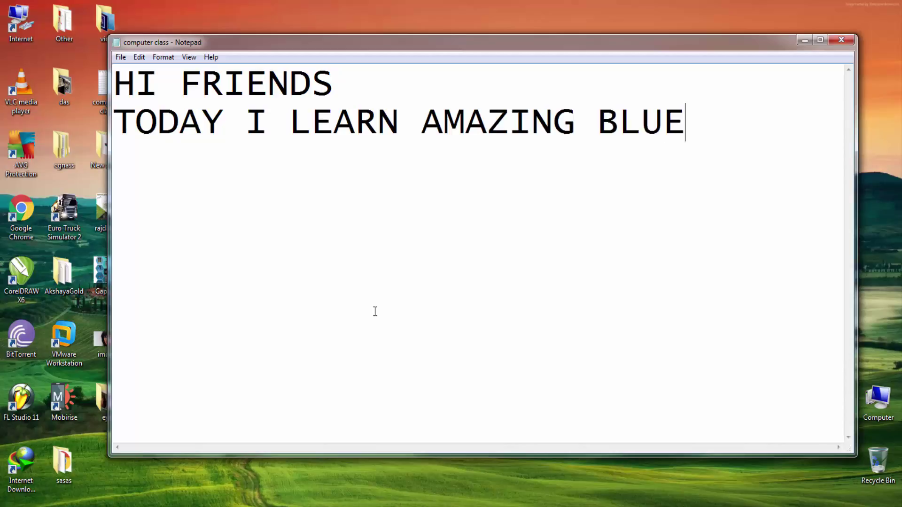
{"action": "type", "text": "EYE"}
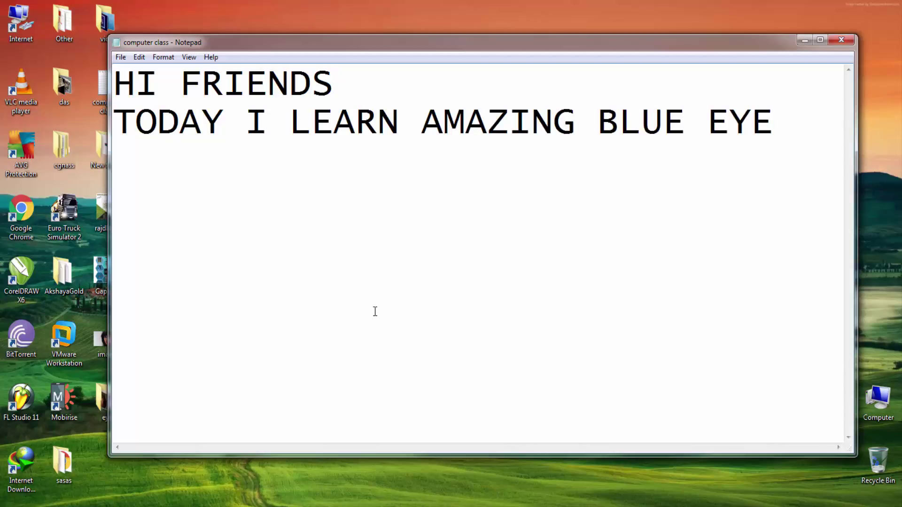
{"action": "key", "text": "Return"}
{"action": "type", "text": "MAKI"}
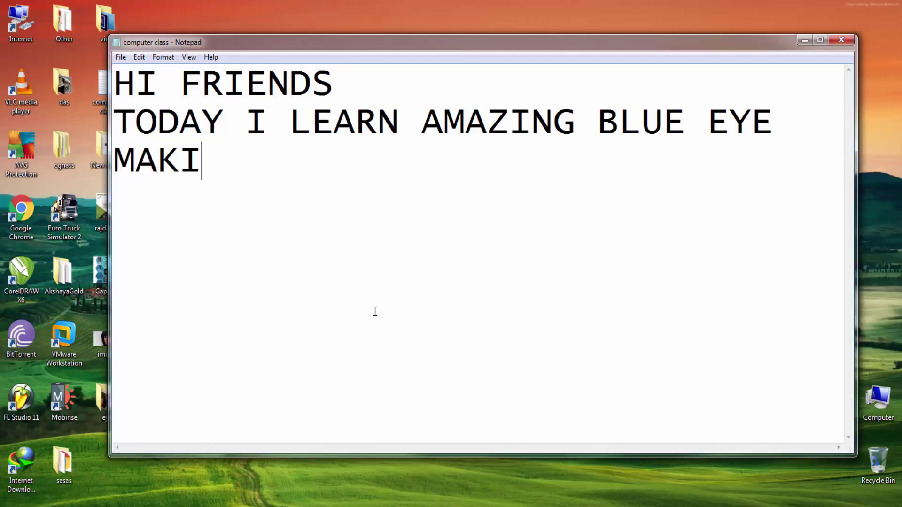
{"action": "type", "text": "NG ANY "}
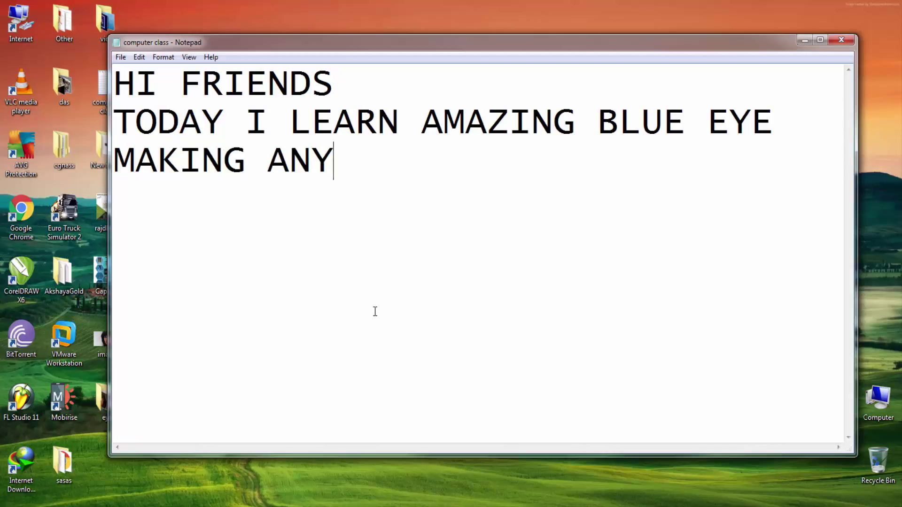
{"action": "type", "text": "PHOTO "}
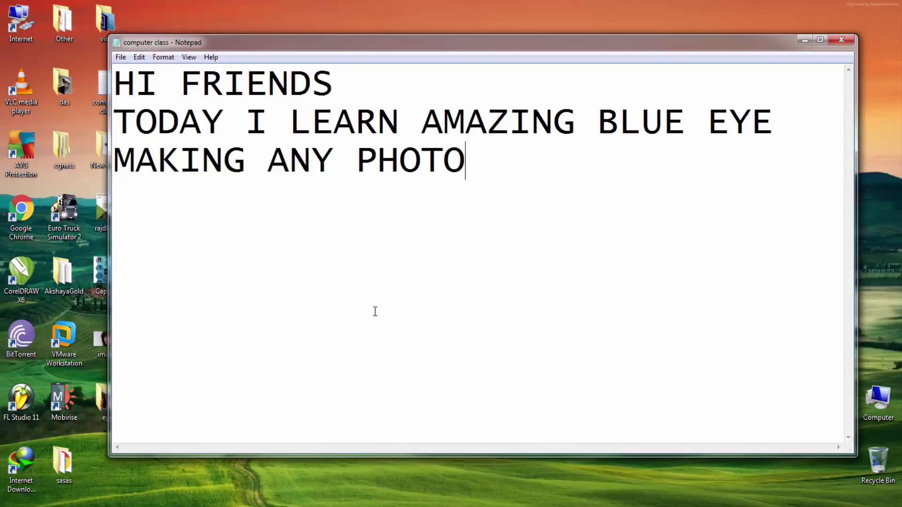
{"action": "type", "text": "USIN"}
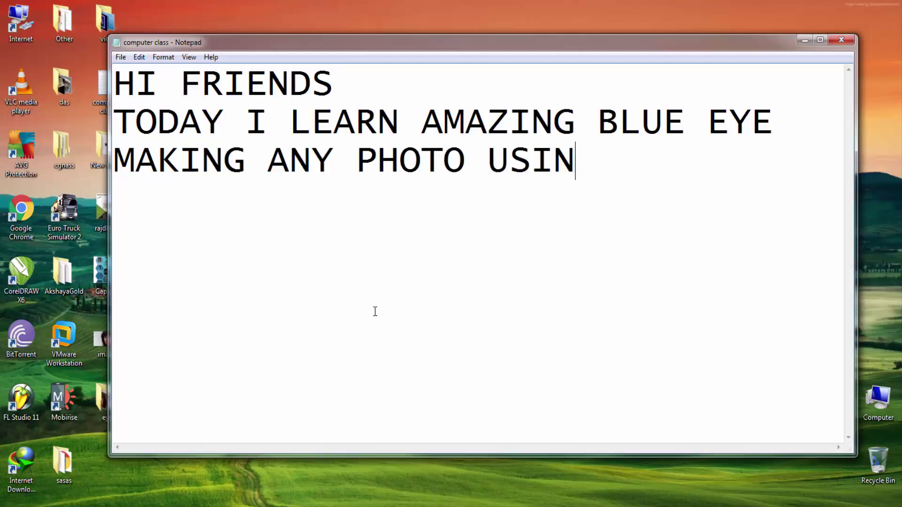
{"action": "type", "text": "G PHO"}
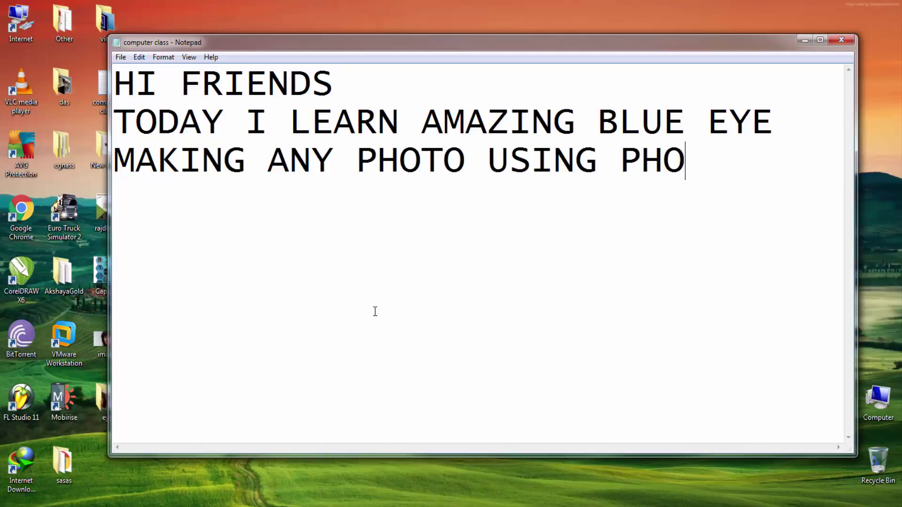
{"action": "type", "text": "TOSHO"}
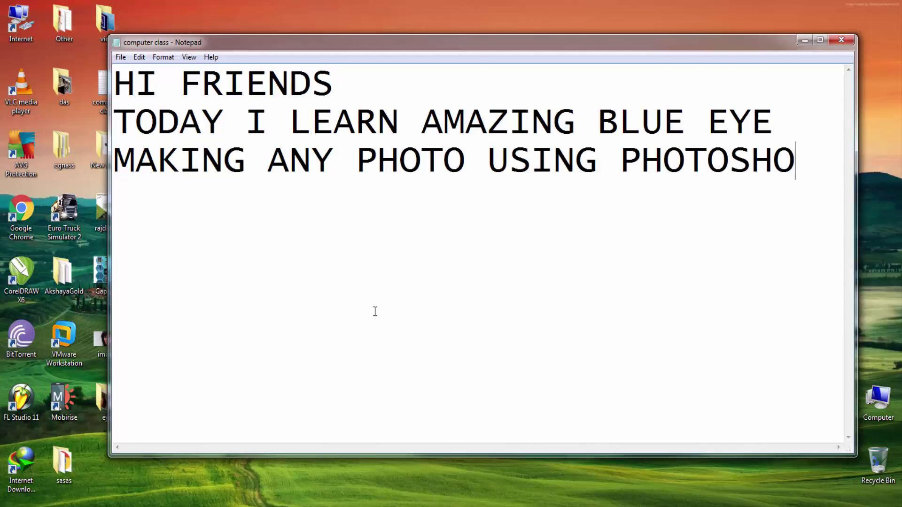
{"action": "type", "text": "P CC"}
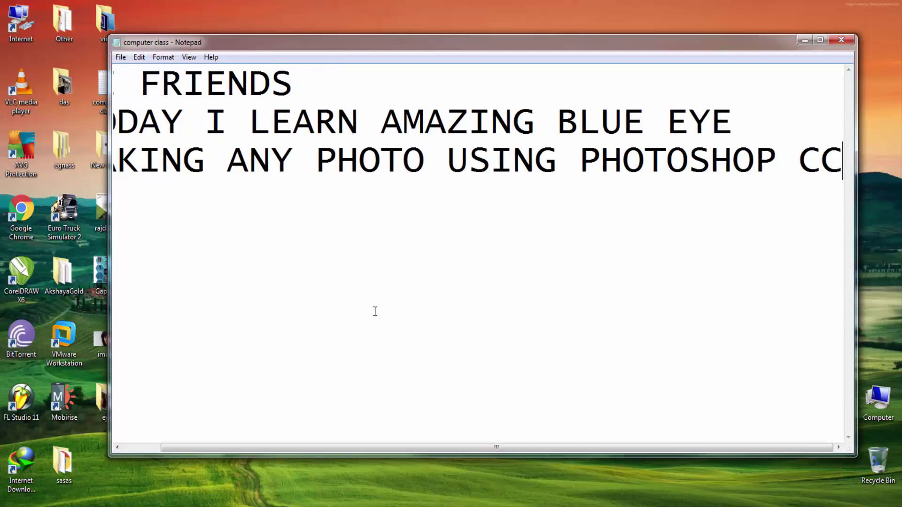
{"action": "key", "text": "Return"}
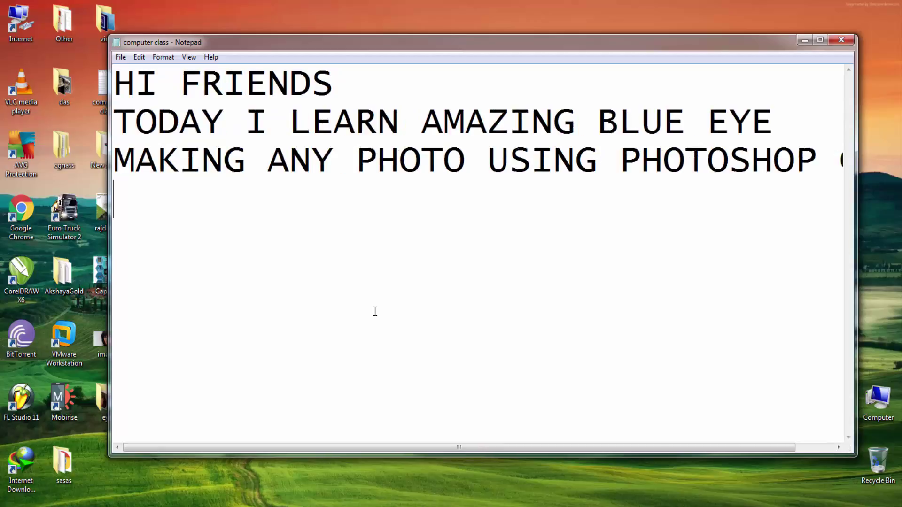
{"action": "type", "text": "L"}
{"action": "type", "text": "ETS S"}
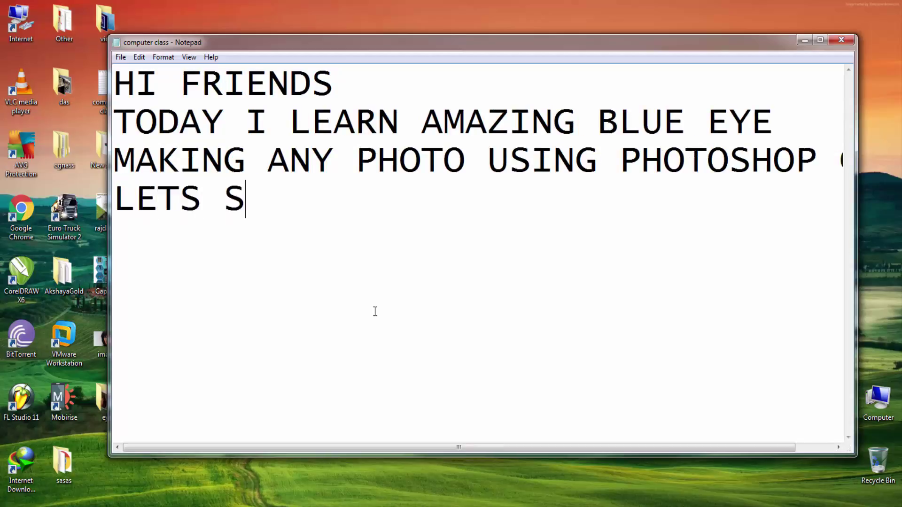
{"action": "type", "text": "TART..."}
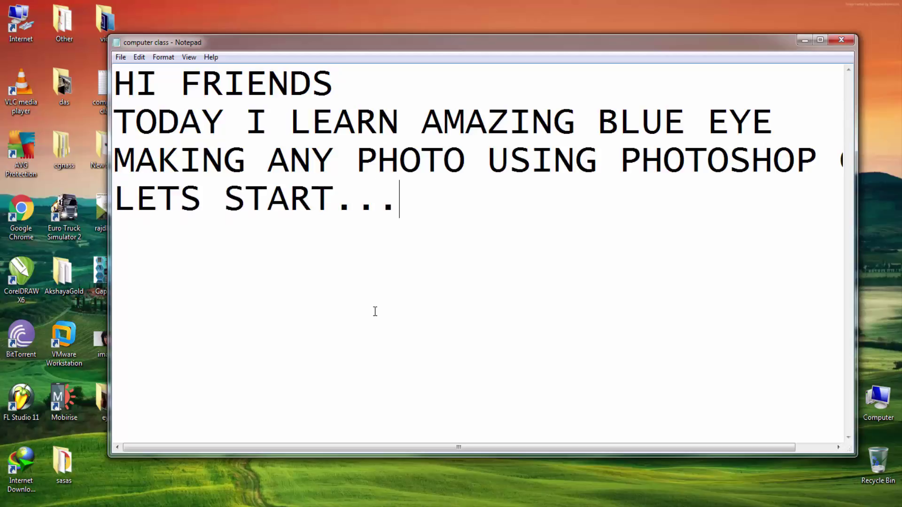
{"action": "type", "text": "."}
{"action": "key", "text": "Return"}
Step: Add numbered lines '1- OPEN YOUR PHOTOSHOP' and '2- SELECT/OPEN ANY PHOTO...'
{"action": "type", "text": "1- "}
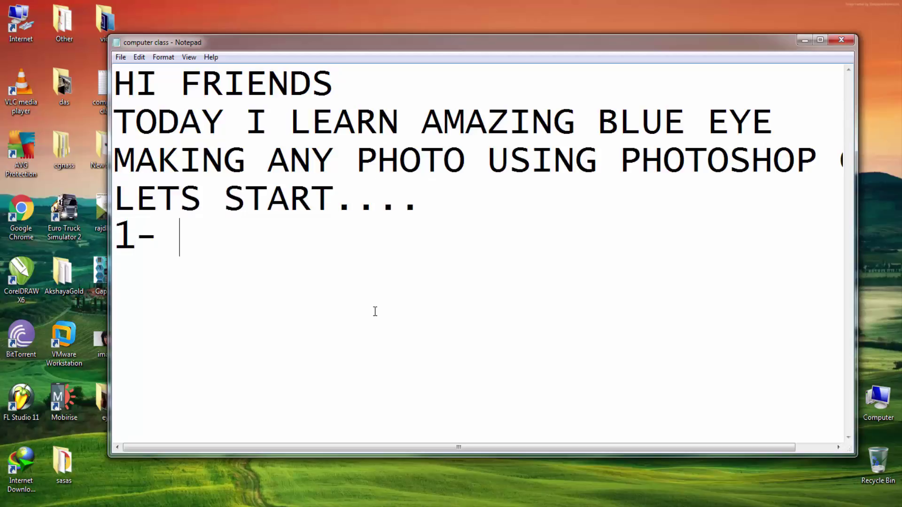
{"action": "type", "text": "OPEN "}
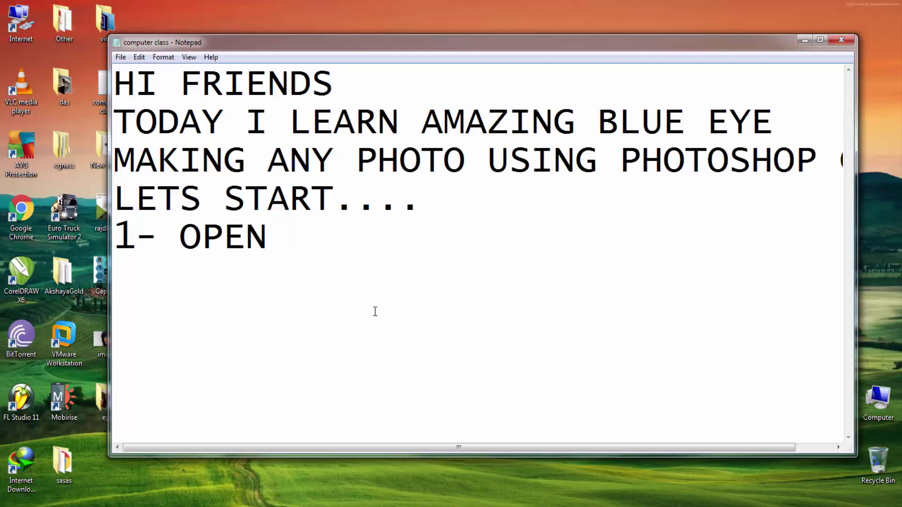
{"action": "type", "text": "YOUR "}
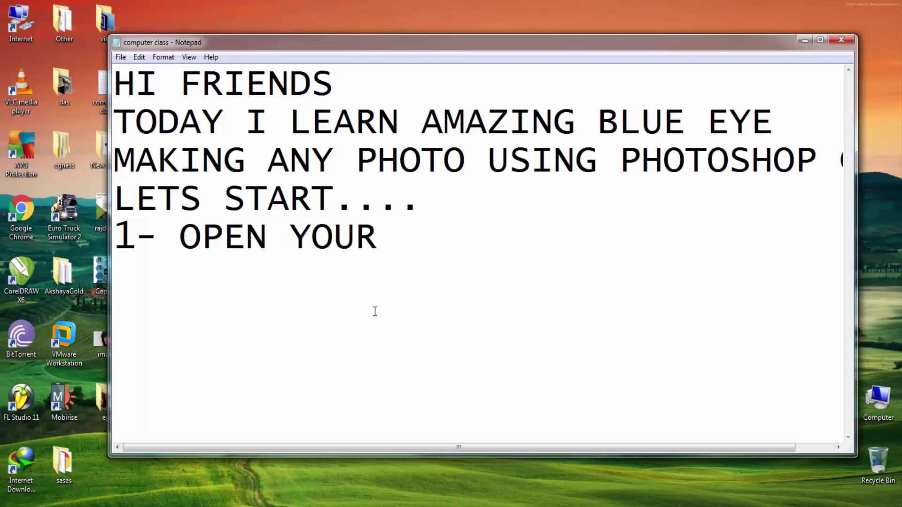
{"action": "type", "text": "PHOTO"}
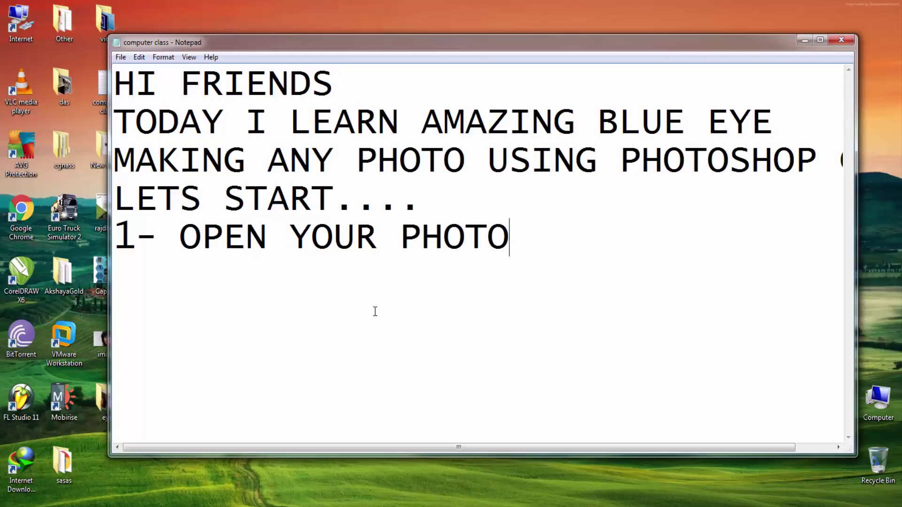
{"action": "type", "text": "SHOP"}
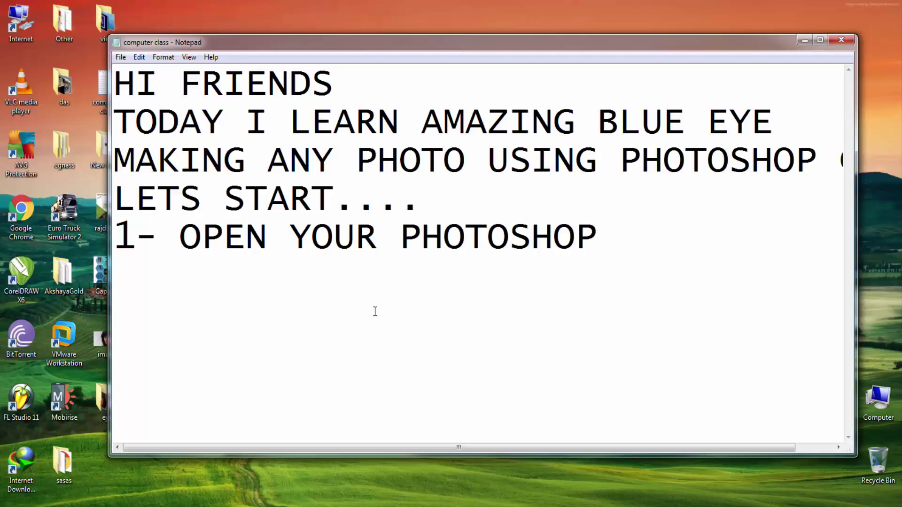
{"action": "key", "text": "Return"}
{"action": "type", "text": "2- "}
{"action": "type", "text": "SELECT"}
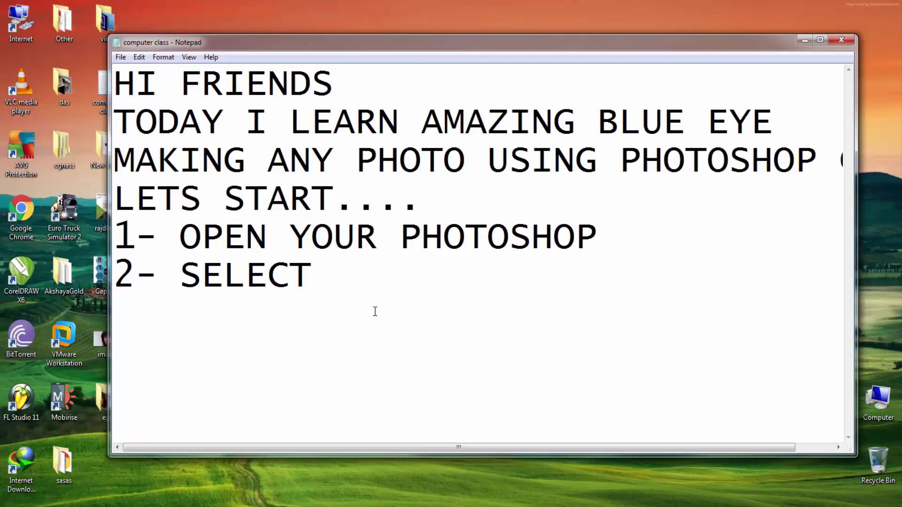
{"action": "type", "text": "/OPEN "}
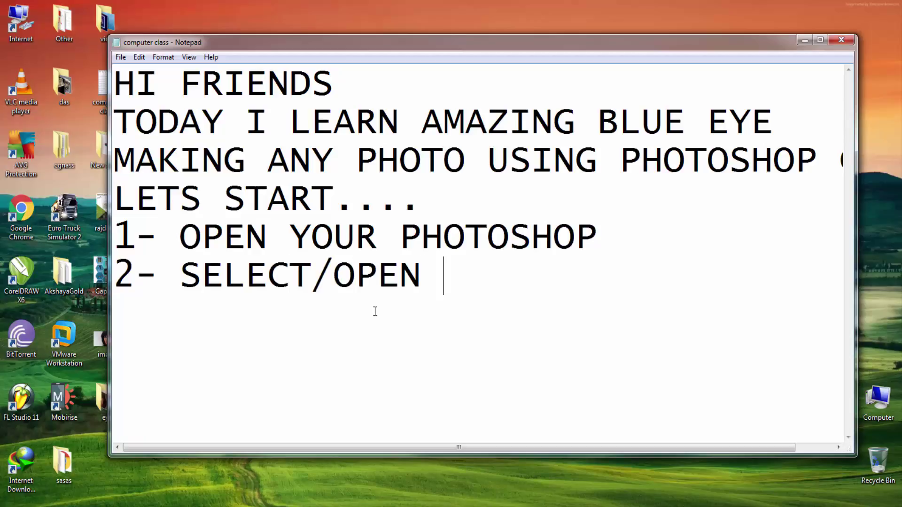
{"action": "type", "text": "ANY "}
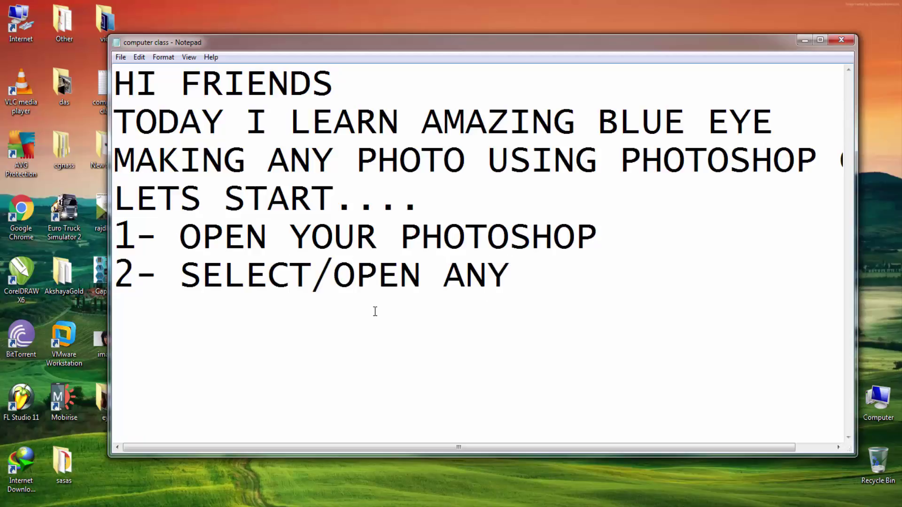
{"action": "type", "text": "PHOTO"}
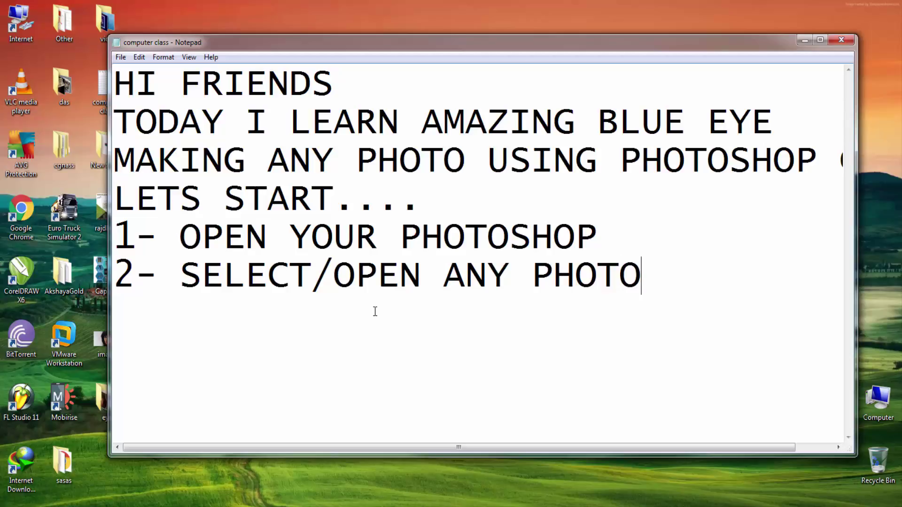
{"action": "type", "text": "..."}
Step: Hide Notepad and open image.jpg from the Desktop in Photoshop
{"action": "left_click", "coordinate": [805, 40]}
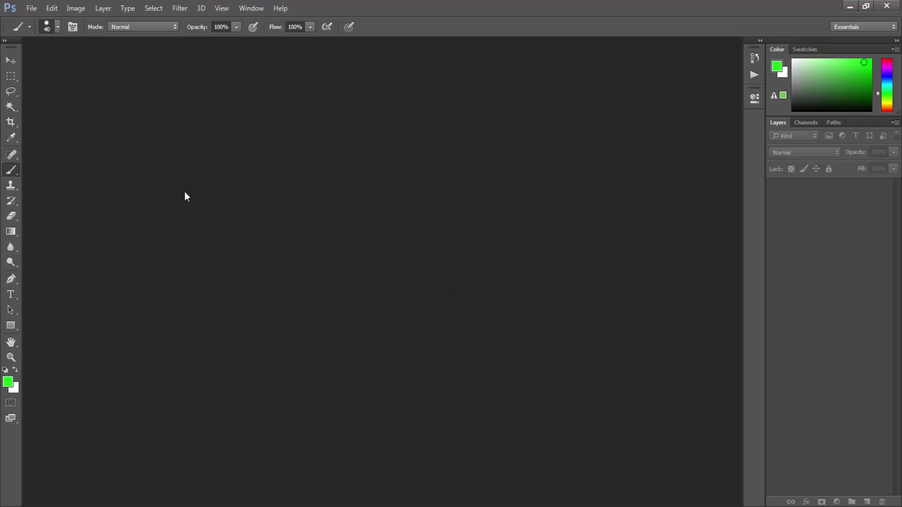
{"action": "left_click", "coordinate": [36, 9]}
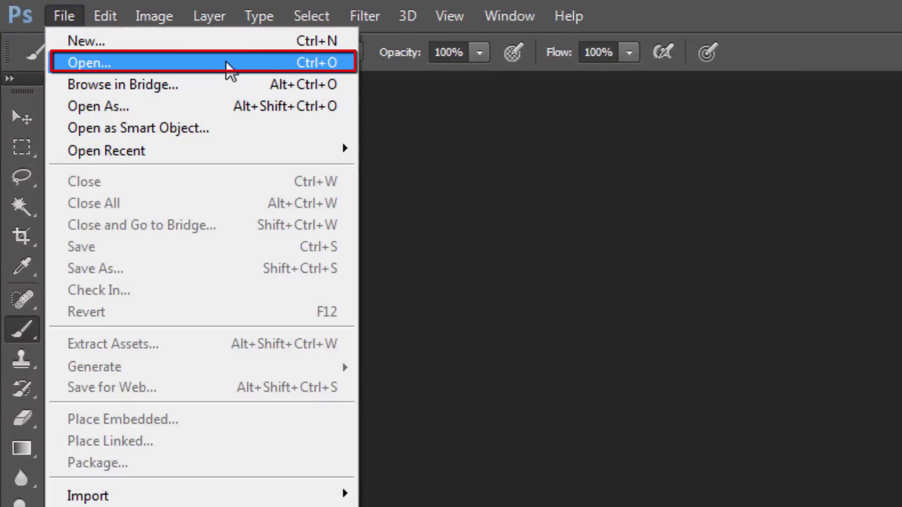
{"action": "left_click", "coordinate": [227, 64]}
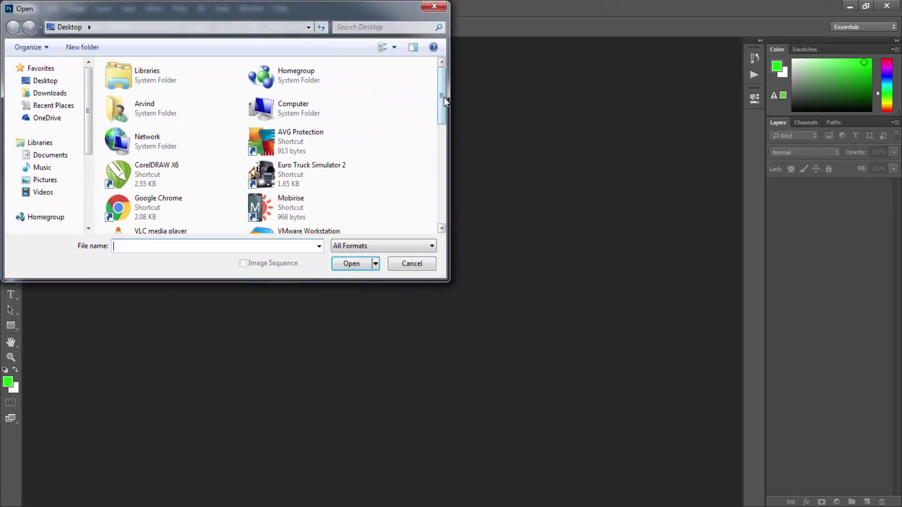
{"action": "left_click_drag", "start_coordinate": [444, 97], "coordinate": [441, 194]}
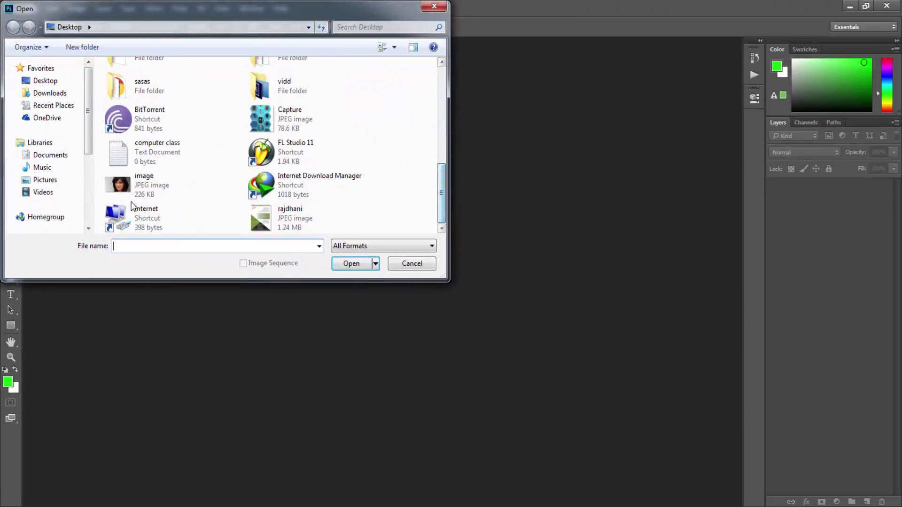
{"action": "left_click", "coordinate": [134, 190]}
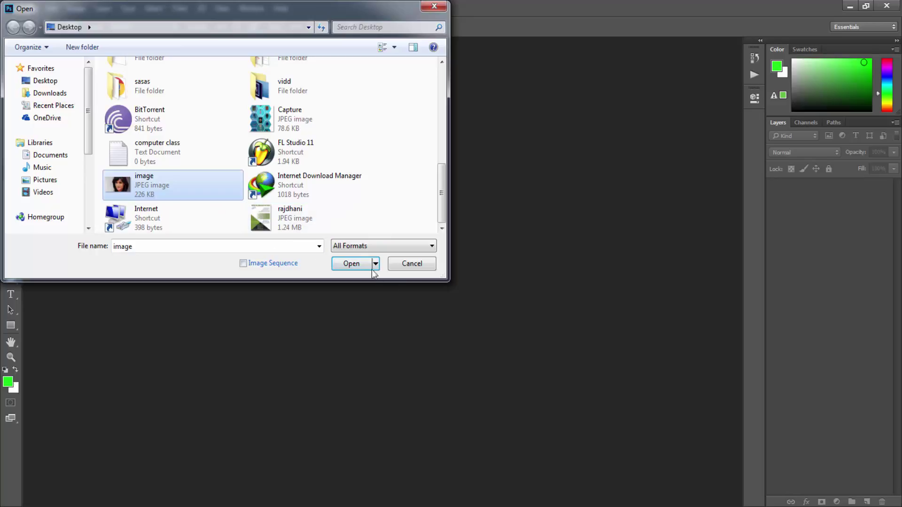
{"action": "left_click", "coordinate": [348, 263]}
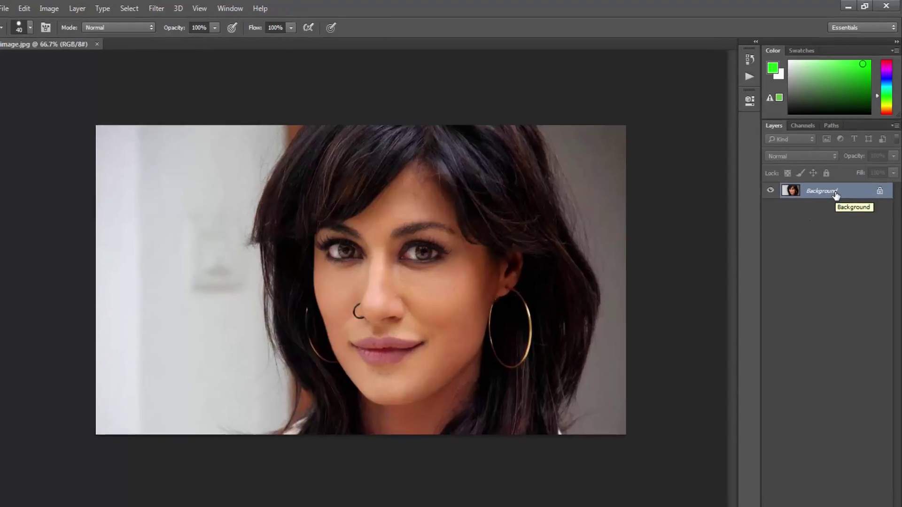
Step: Duplicate the Background layer as 'Background copy'
{"action": "right_click", "coordinate": [838, 188]}
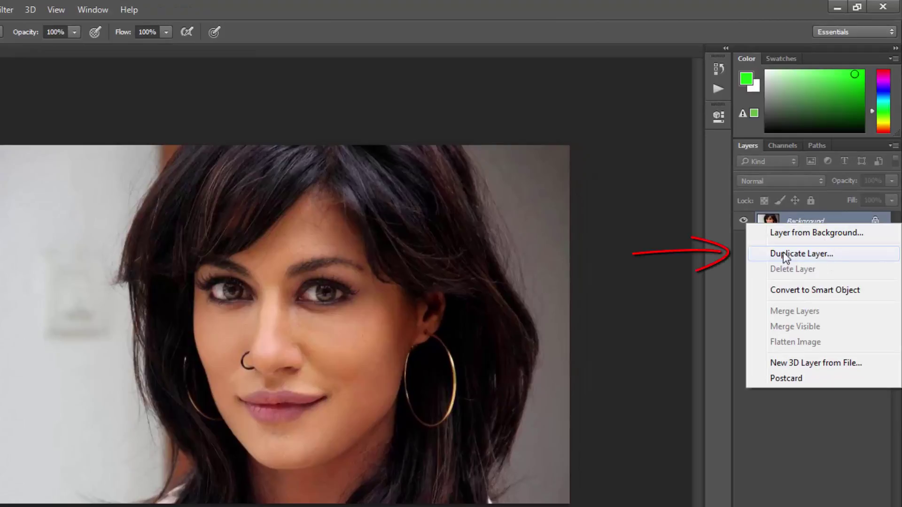
{"action": "left_click", "coordinate": [839, 254]}
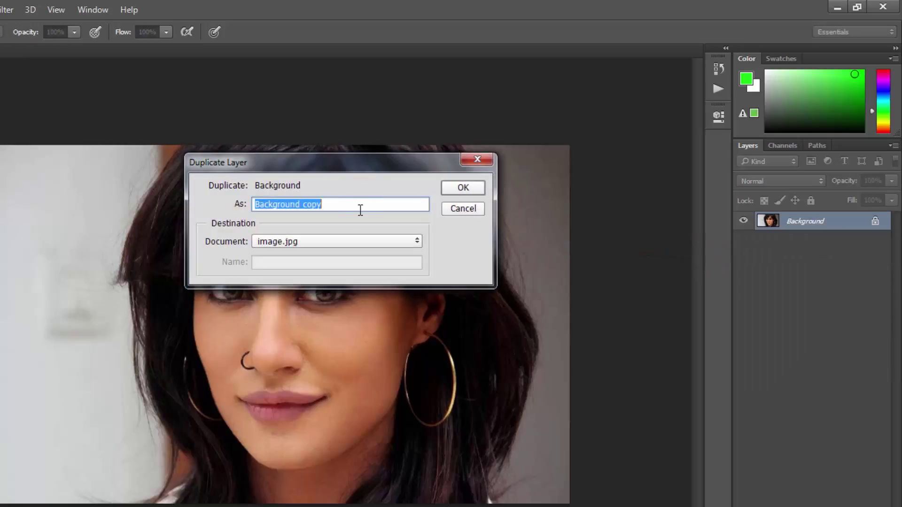
{"action": "left_click", "coordinate": [473, 190]}
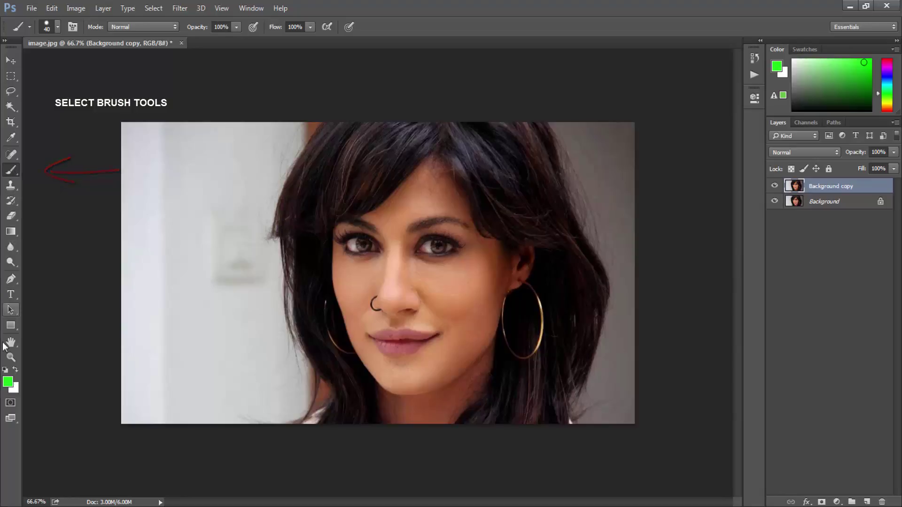
Step: Set the foreground painting colour to blue 1a28dc
{"action": "left_click", "coordinate": [8, 383]}
{"action": "left_click", "coordinate": [463, 152]}
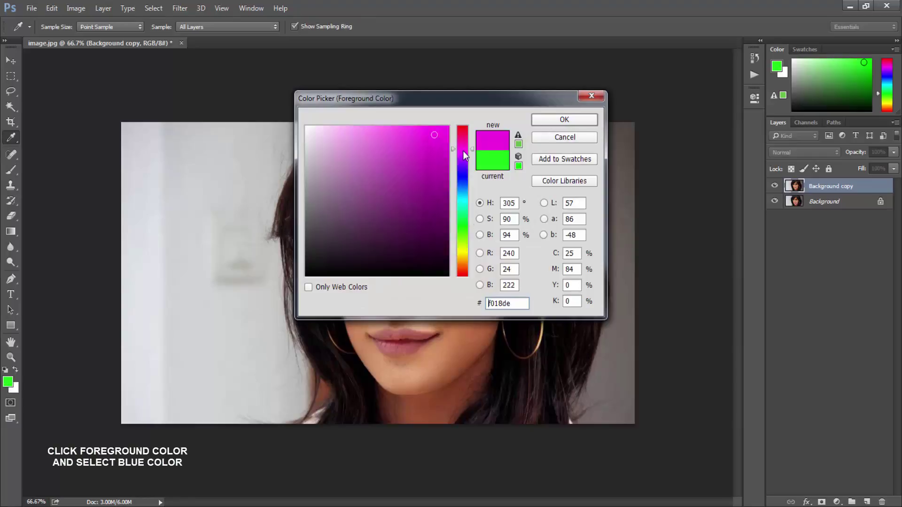
{"action": "left_click_drag", "start_coordinate": [463, 152], "coordinate": [462, 178]}
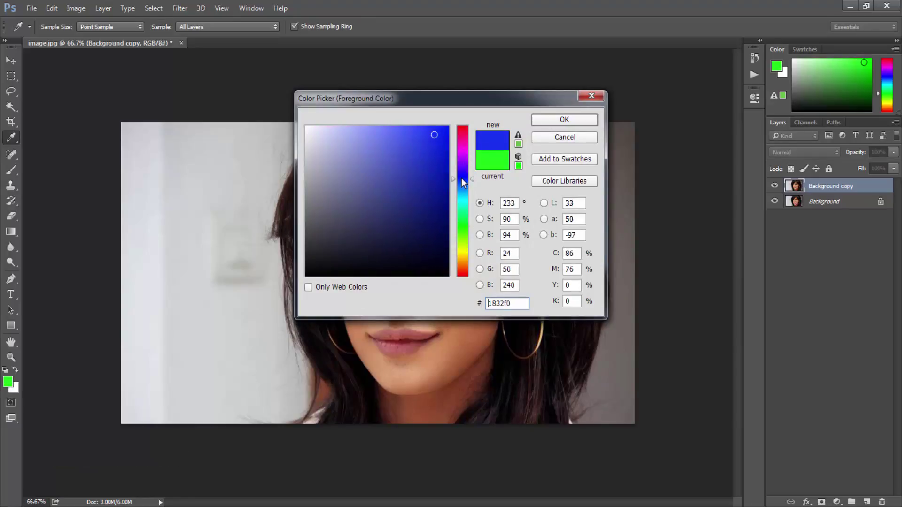
{"action": "left_click", "coordinate": [432, 147]}
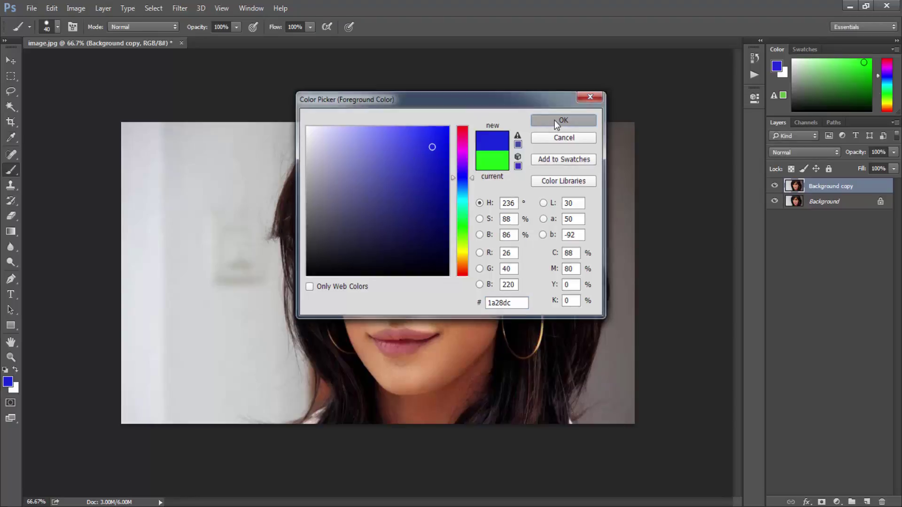
{"action": "left_click", "coordinate": [556, 121]}
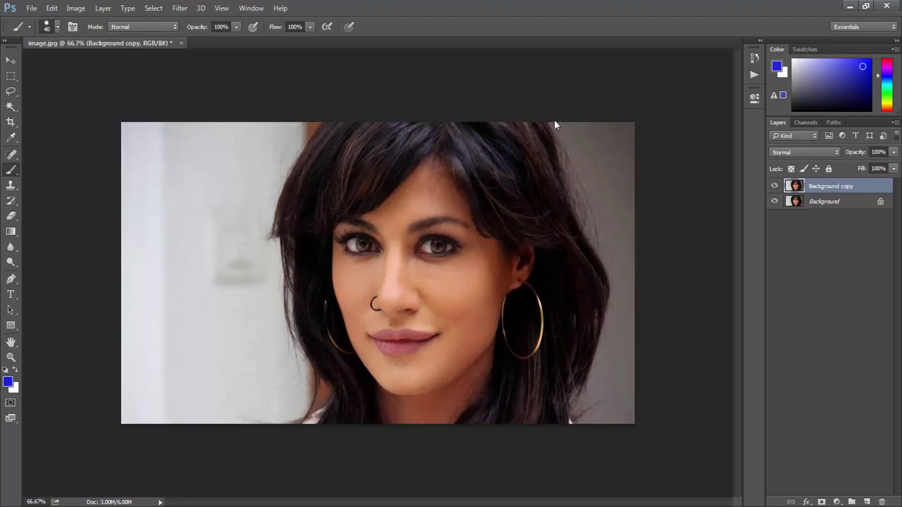
{"action": "left_click", "coordinate": [410, 249]}
Step: Paint a solid blue brush dot over each iris on the Background copy layer
{"action": "left_click", "coordinate": [409, 249]}
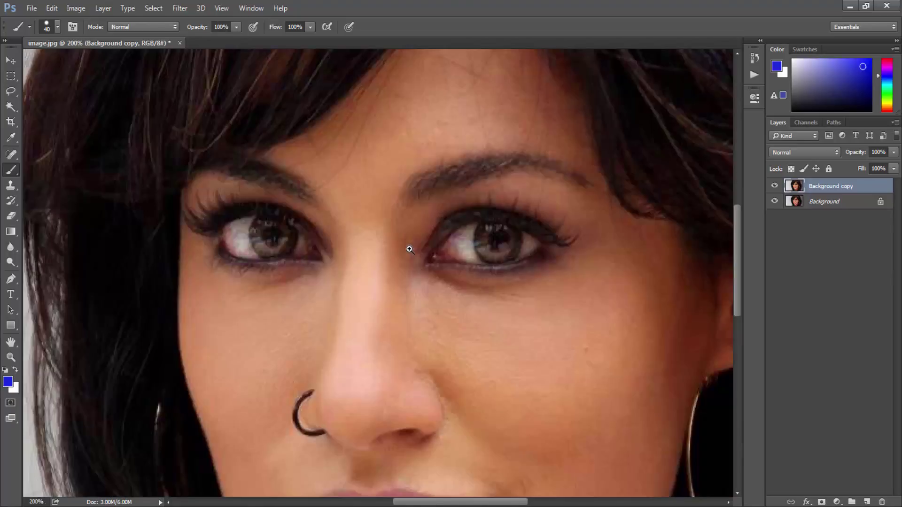
{"action": "left_click", "coordinate": [409, 249]}
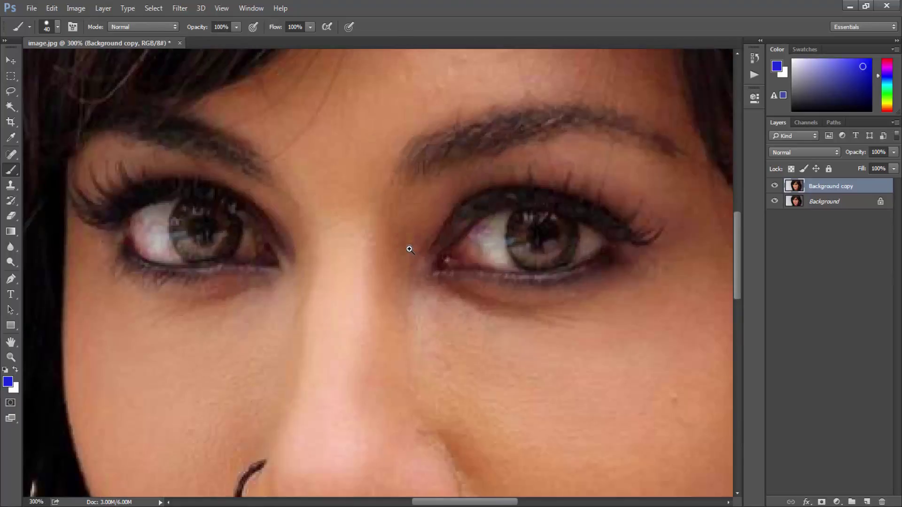
{"action": "left_click", "coordinate": [543, 237]}
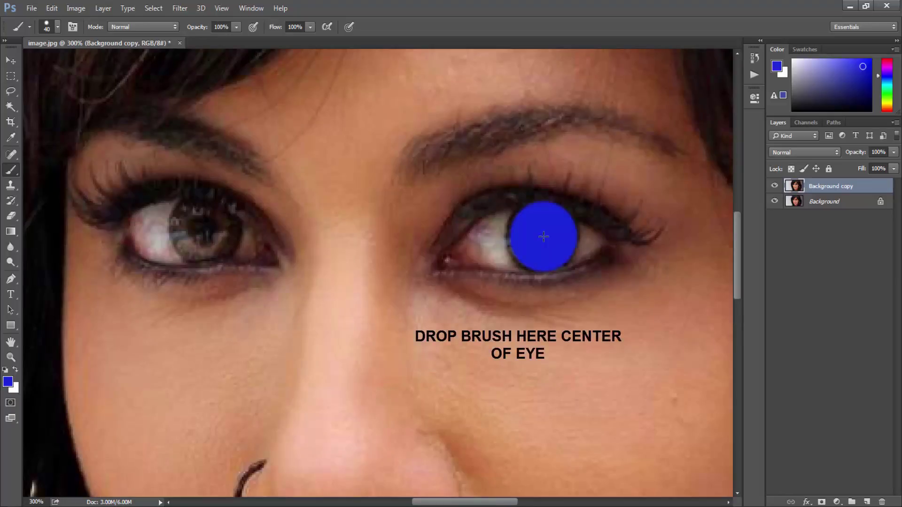
{"action": "left_click", "coordinate": [203, 230]}
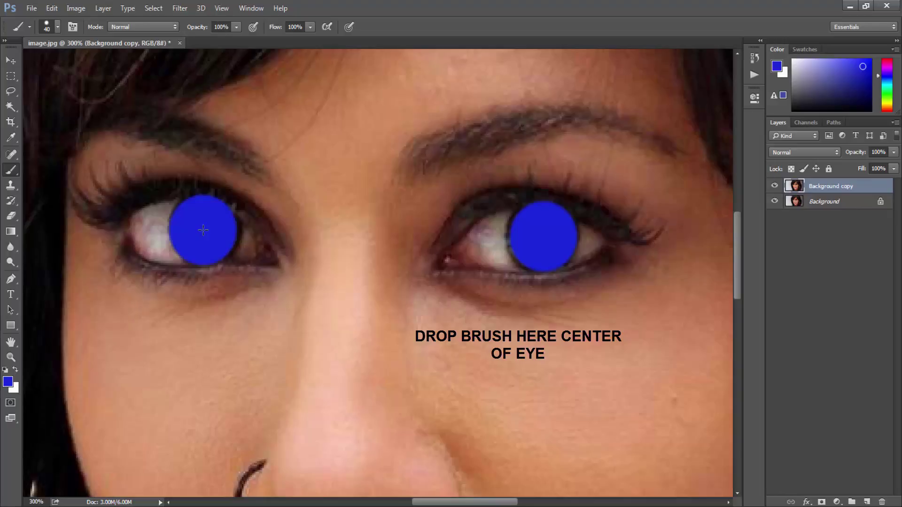
{"action": "left_click", "coordinate": [443, 329], "text": "alt"}
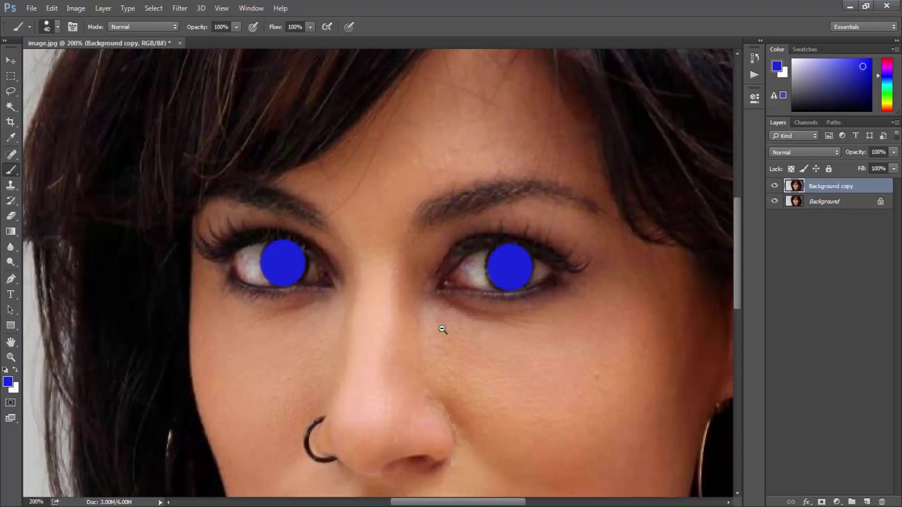
{"action": "left_click", "coordinate": [442, 327], "text": "alt"}
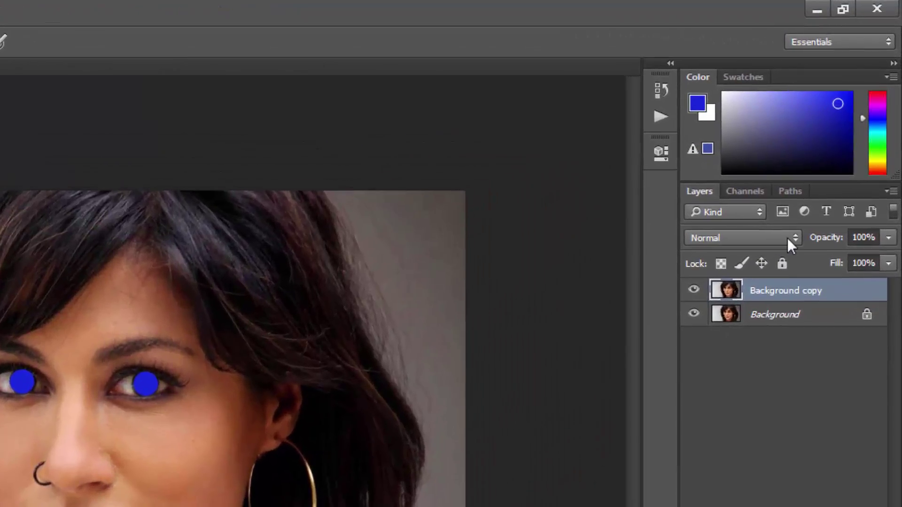
Step: Set the Background copy layer's blend mode to Hue
{"action": "left_click", "coordinate": [788, 240]}
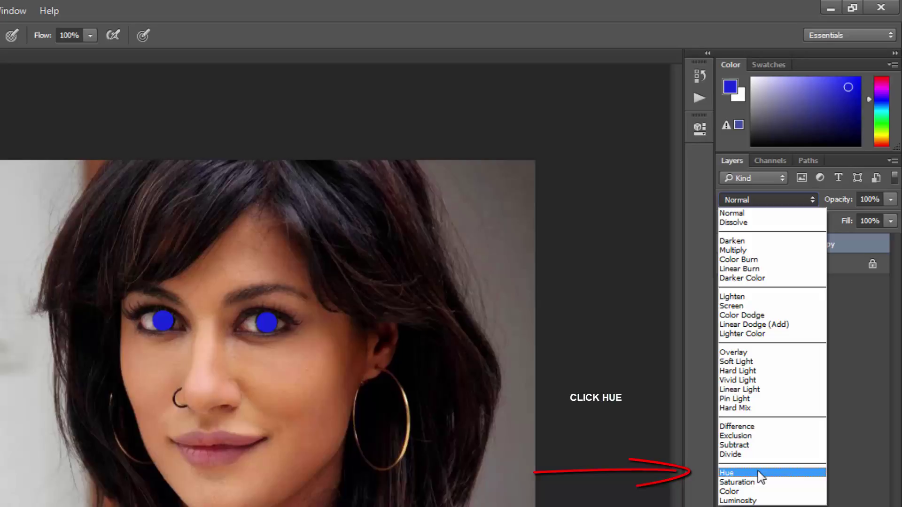
{"action": "left_click", "coordinate": [757, 471]}
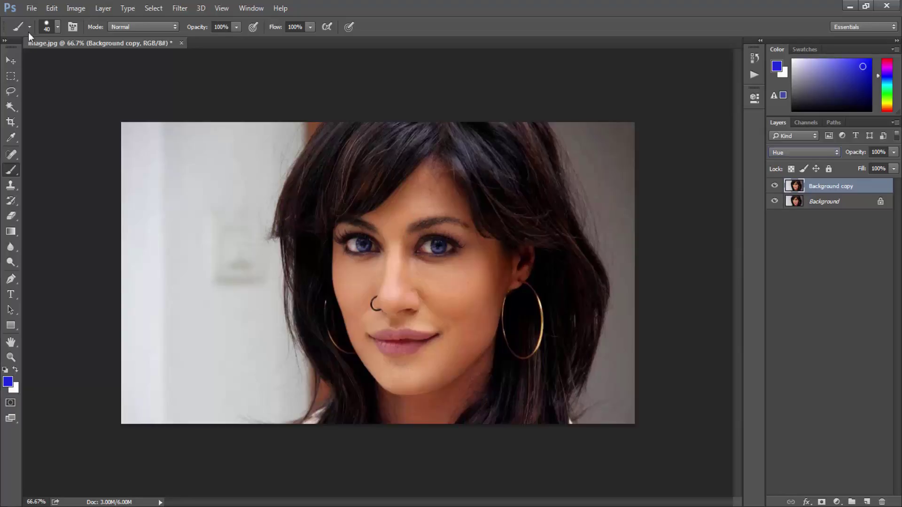
Step: Save the edited portrait as JPEG 'image2' on the Desktop and minimize Photoshop
{"action": "left_click", "coordinate": [31, 8]}
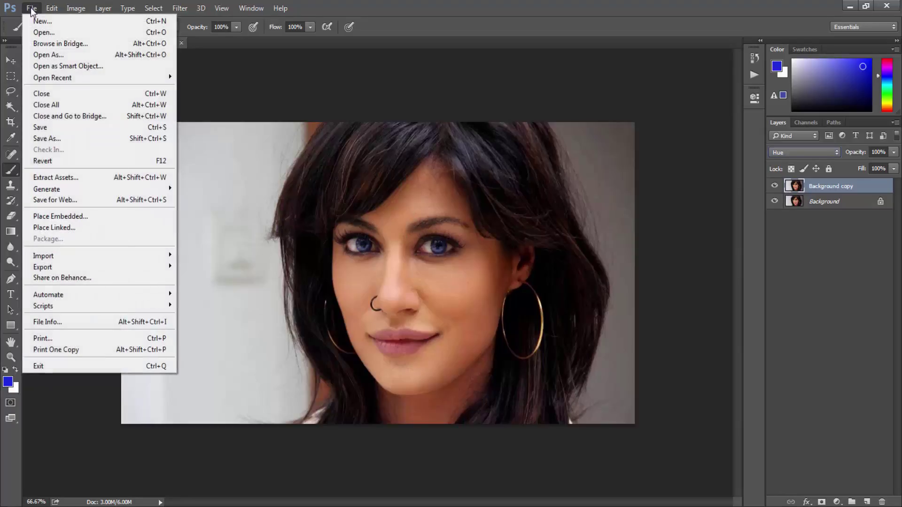
{"action": "left_click", "coordinate": [90, 141]}
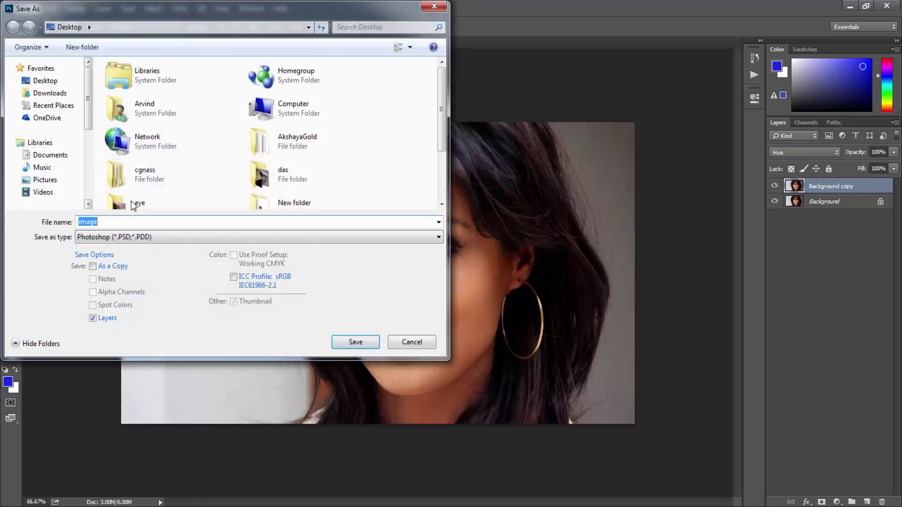
{"action": "left_click", "coordinate": [136, 220]}
{"action": "type", "text": "2"}
{"action": "left_click", "coordinate": [184, 237]}
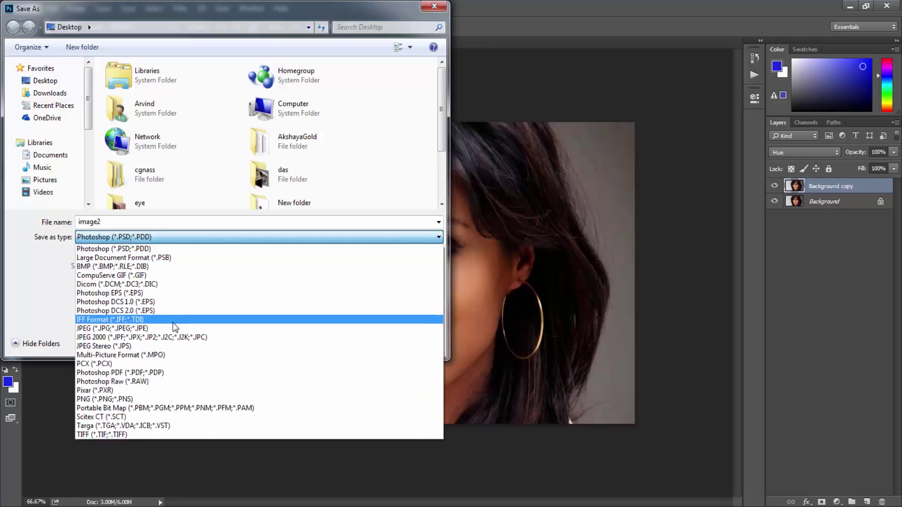
{"action": "left_click", "coordinate": [173, 328]}
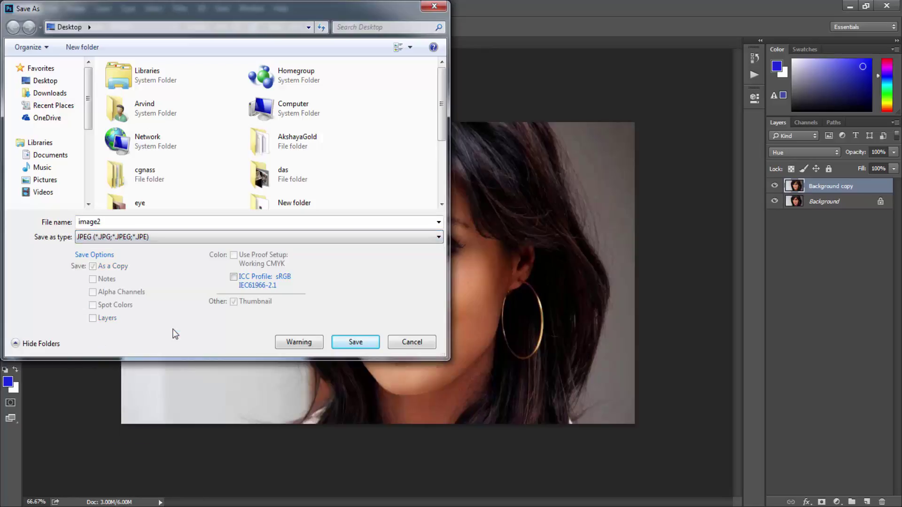
{"action": "left_click", "coordinate": [355, 342]}
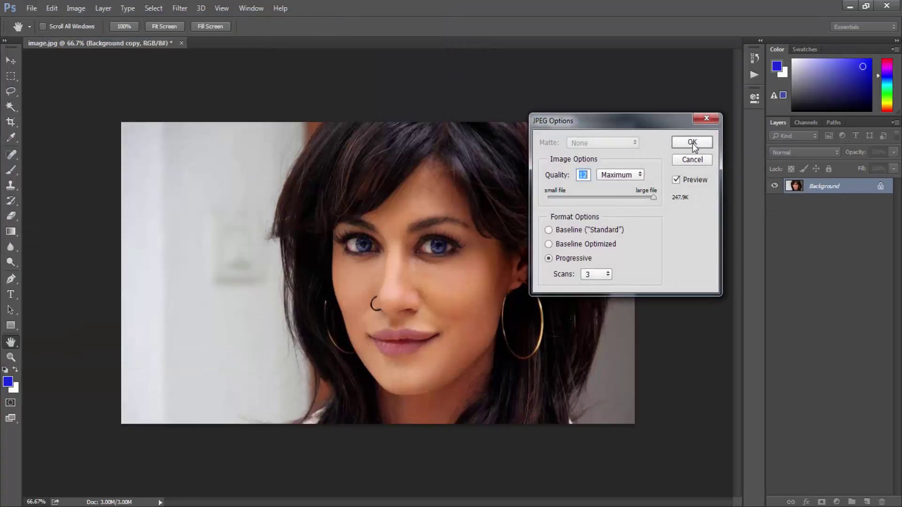
{"action": "left_click", "coordinate": [693, 143]}
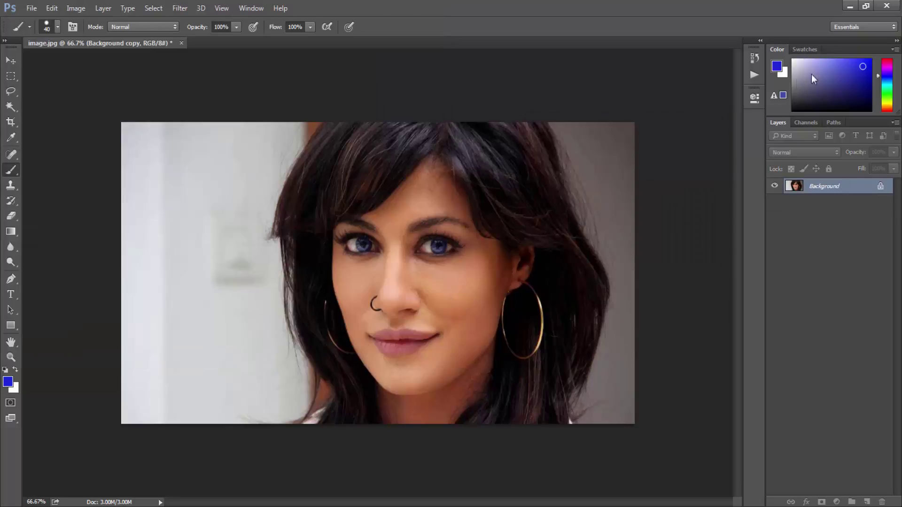
{"action": "left_click", "coordinate": [850, 6]}
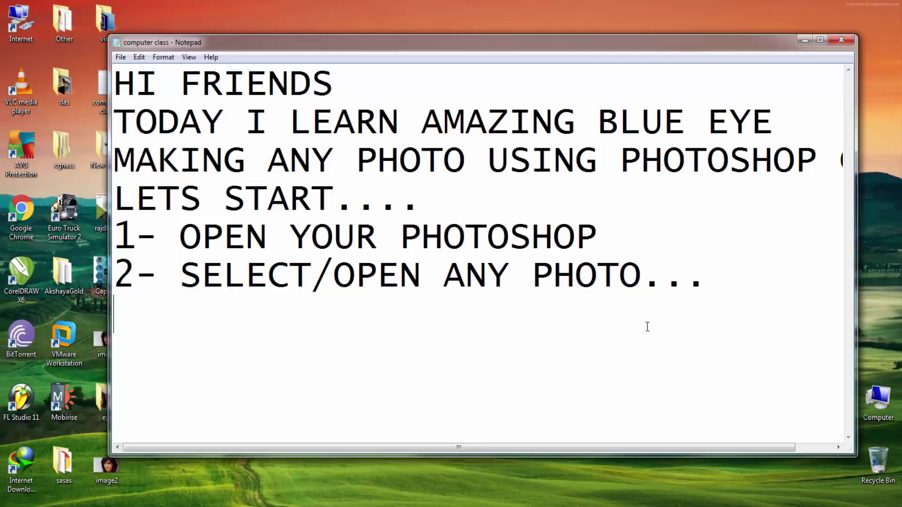
Step: Add the line 'SEE HOW CHANGE AMAZING BLUE EYE...' and minimize Notepad
{"action": "type", "text": "SEE HO"}
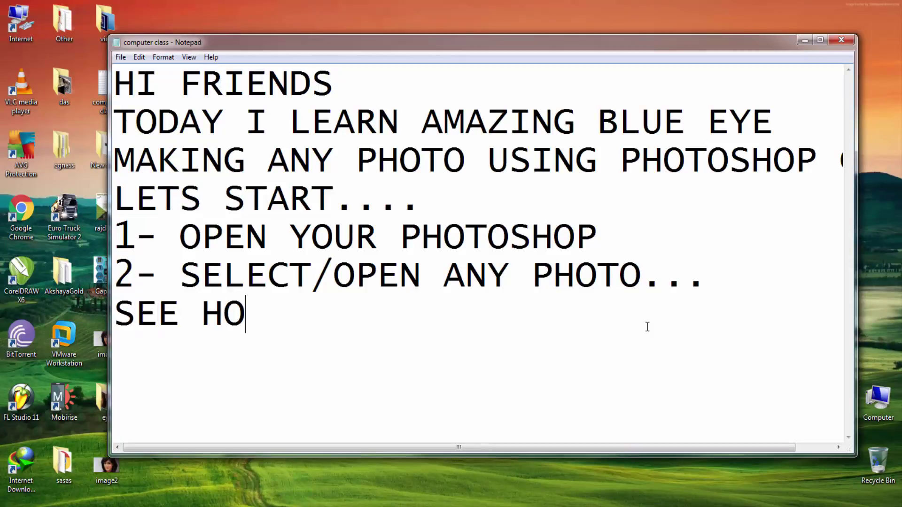
{"action": "type", "text": "W CHANGE"}
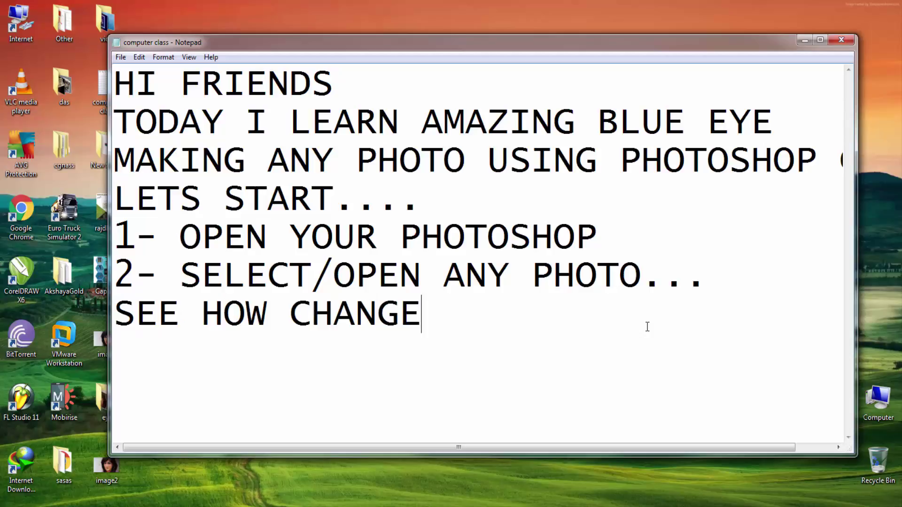
{"action": "type", "text": " AMAZI"}
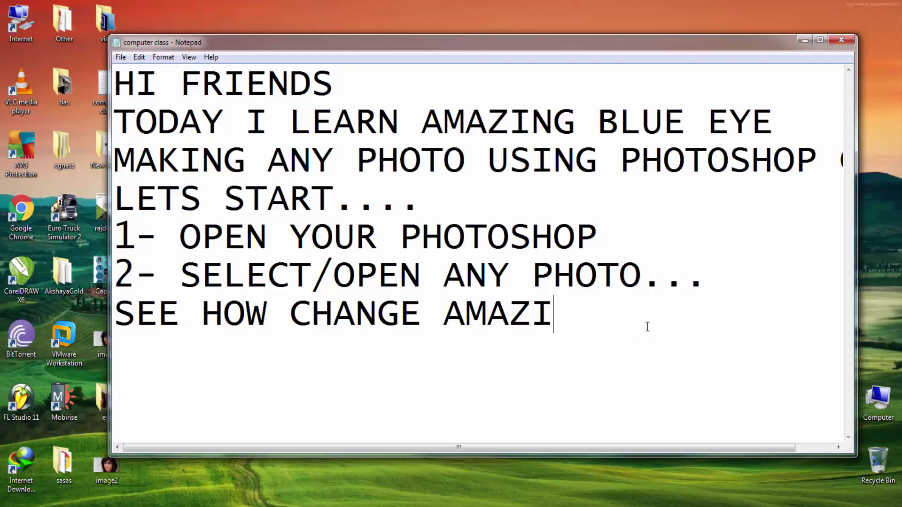
{"action": "type", "text": "NG "}
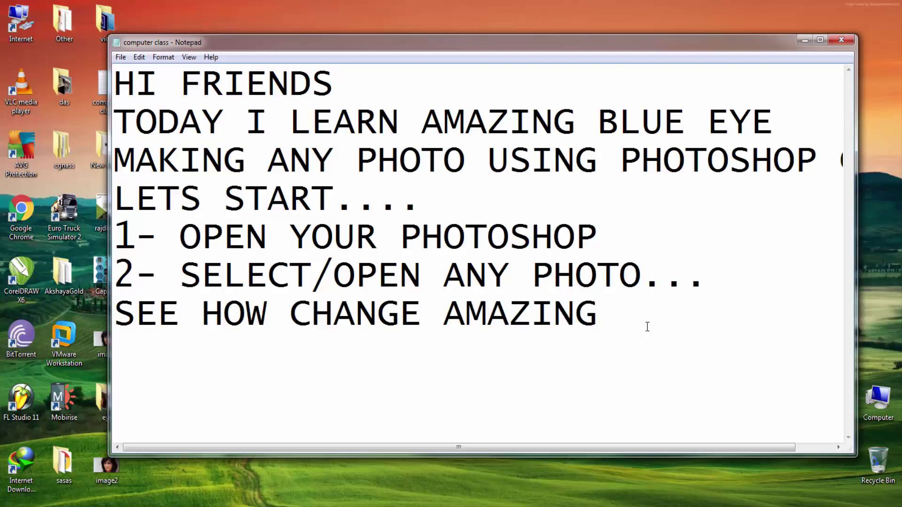
{"action": "type", "text": "BLUE "}
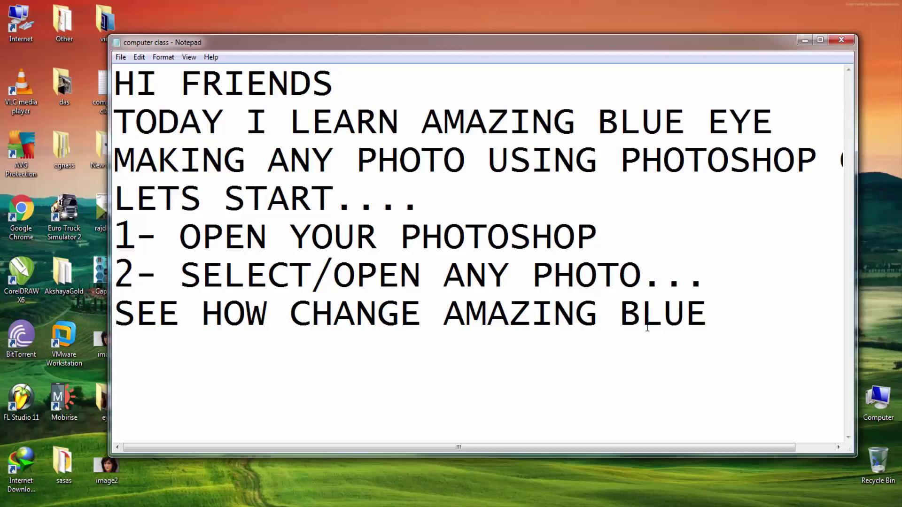
{"action": "type", "text": "EYE.."}
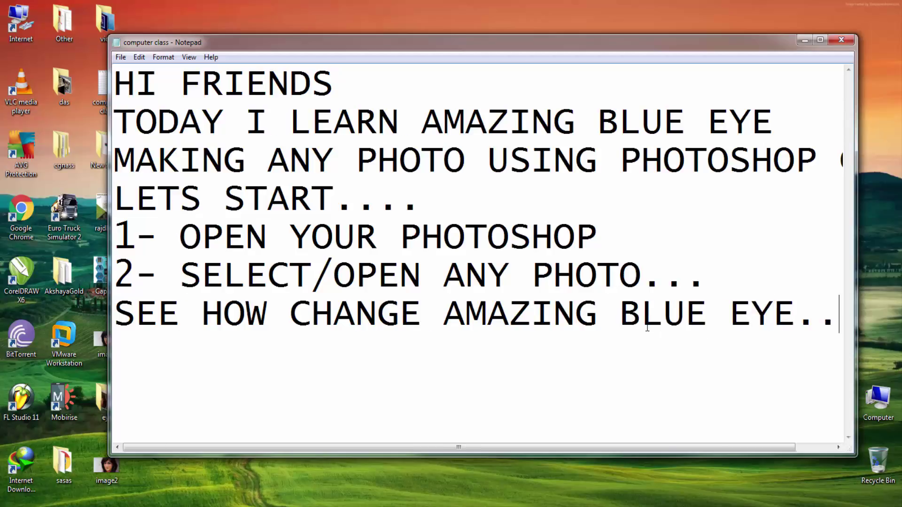
{"action": "type", "text": "."}
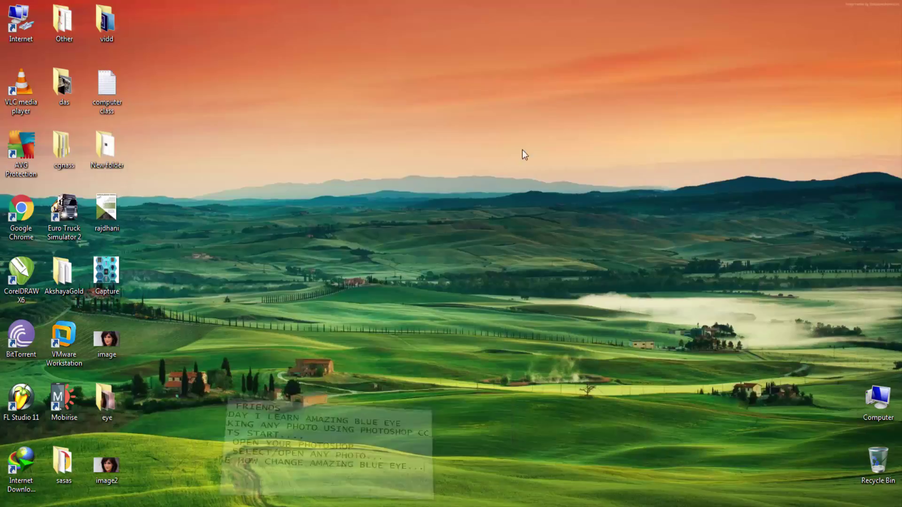
{"action": "left_click", "coordinate": [805, 40]}
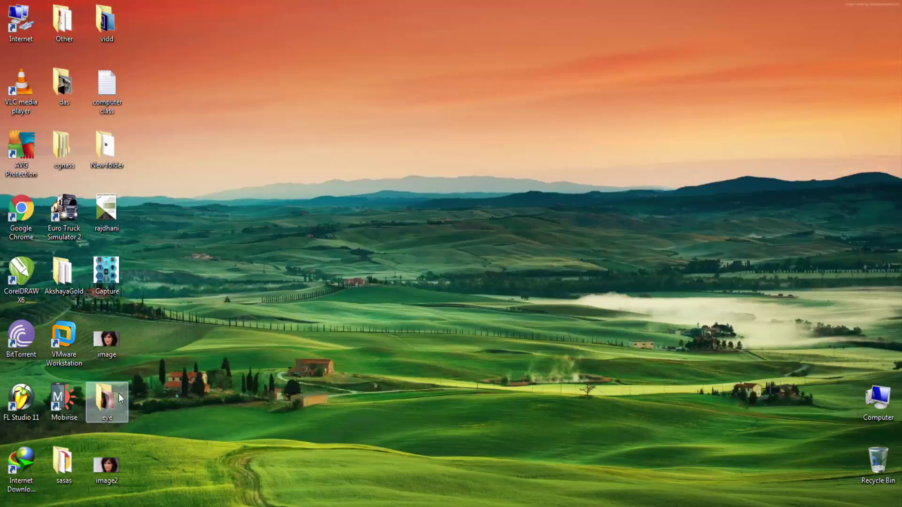
Step: Open the original image in Photo Viewer and zoom into the blue-eyed image2
{"action": "double_click", "coordinate": [114, 345]}
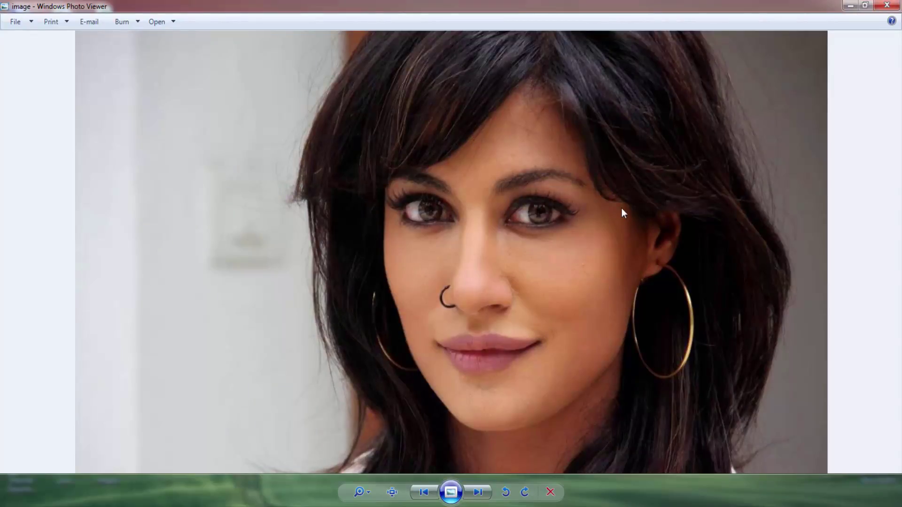
{"action": "key", "text": "Right"}
{"action": "scroll", "coordinate": [490, 202], "scroll_direction": "up", "scroll_amount": 1}
{"action": "scroll", "coordinate": [489, 202], "scroll_direction": "up", "scroll_amount": 2}
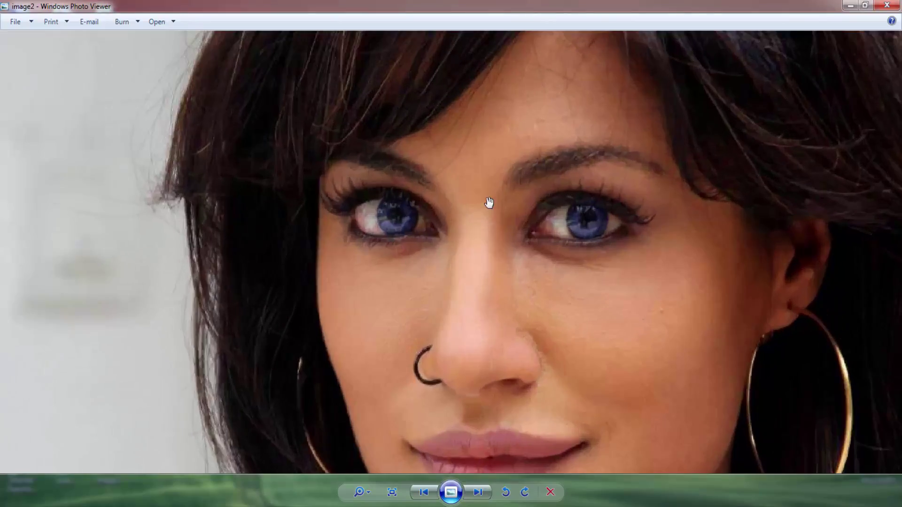
{"action": "scroll", "coordinate": [489, 202], "scroll_direction": "up", "scroll_amount": 1}
{"action": "scroll", "coordinate": [489, 202], "scroll_direction": "up", "scroll_amount": 1}
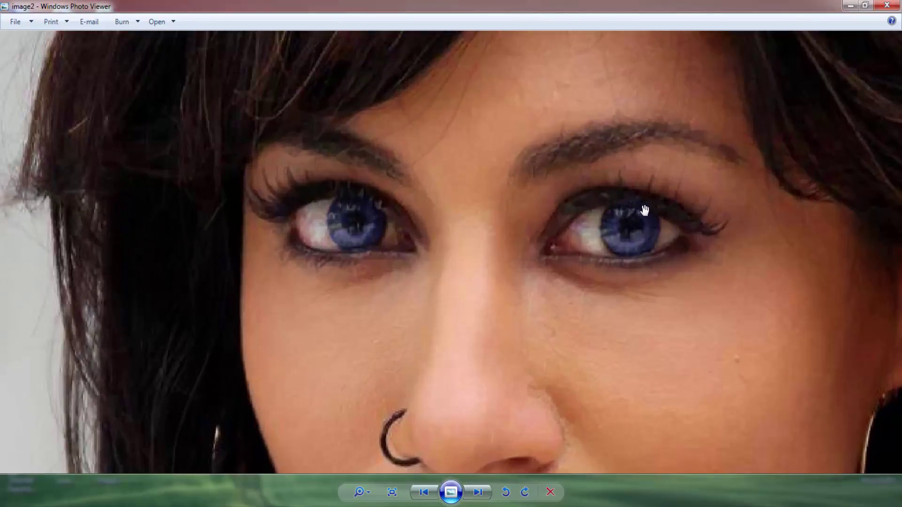
{"action": "scroll", "coordinate": [450, 240], "scroll_direction": "down", "scroll_amount": 5}
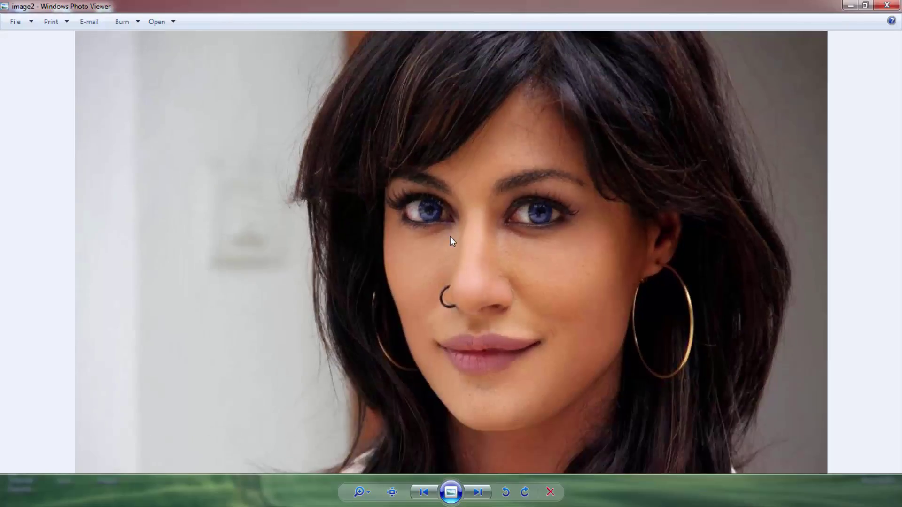
Step: Compare the original and image2 eyes close up, then close the viewer
{"action": "key", "text": "Left"}
{"action": "scroll", "coordinate": [479, 213], "scroll_direction": "up", "scroll_amount": 2}
{"action": "scroll", "coordinate": [479, 214], "scroll_direction": "up", "scroll_amount": 2}
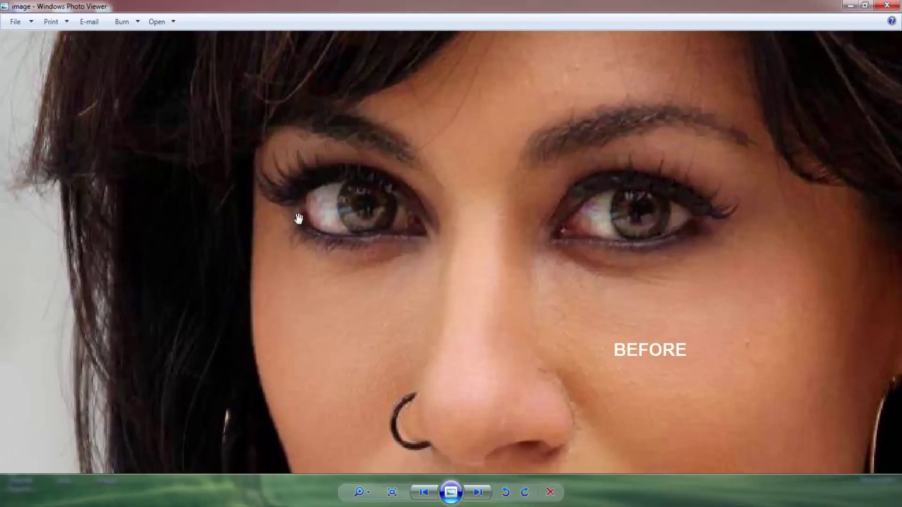
{"action": "key", "text": "Right"}
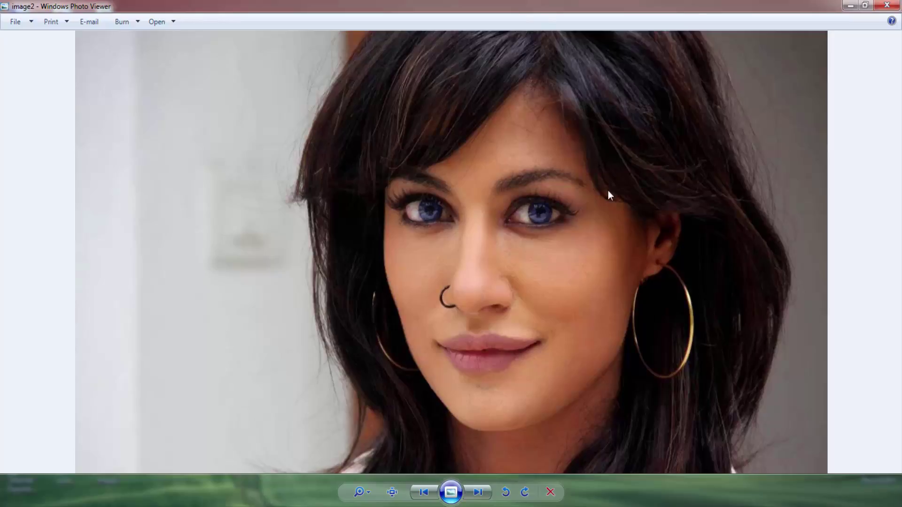
{"action": "scroll", "coordinate": [519, 221], "scroll_direction": "up", "scroll_amount": 2}
{"action": "scroll", "coordinate": [519, 221], "scroll_direction": "up", "scroll_amount": 2}
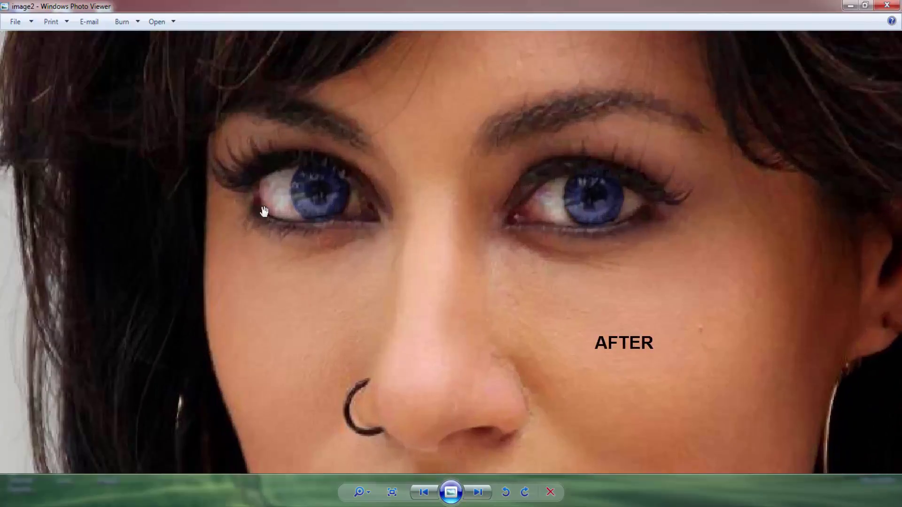
{"action": "scroll", "coordinate": [515, 199], "scroll_direction": "down", "scroll_amount": 4}
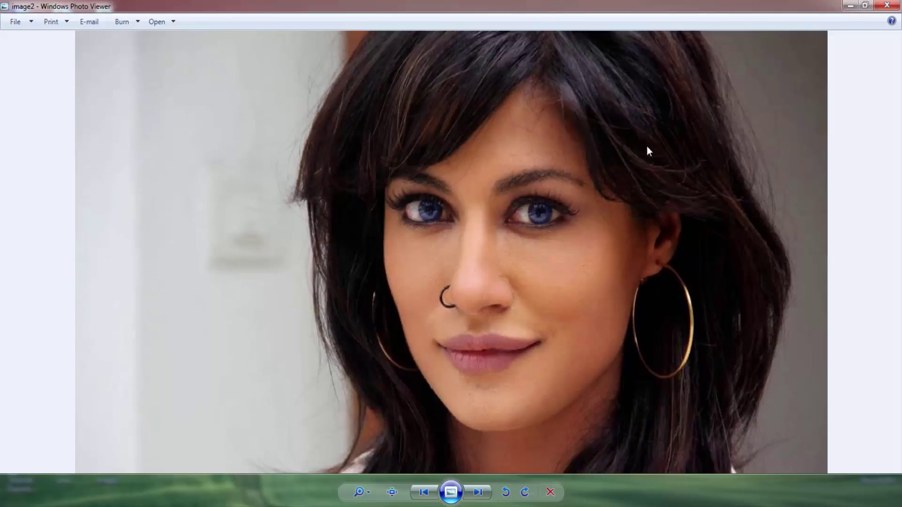
{"action": "left_click", "coordinate": [886, 5]}
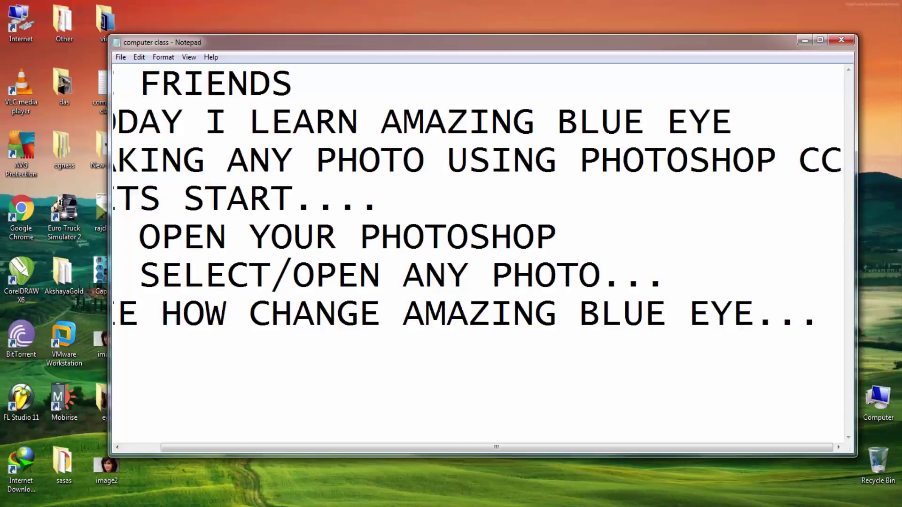
Step: Add the closing line 'THANK YOU AND LIKE THIS VIDEO' below the blue eye line in Notepad
{"action": "key", "text": "Return"}
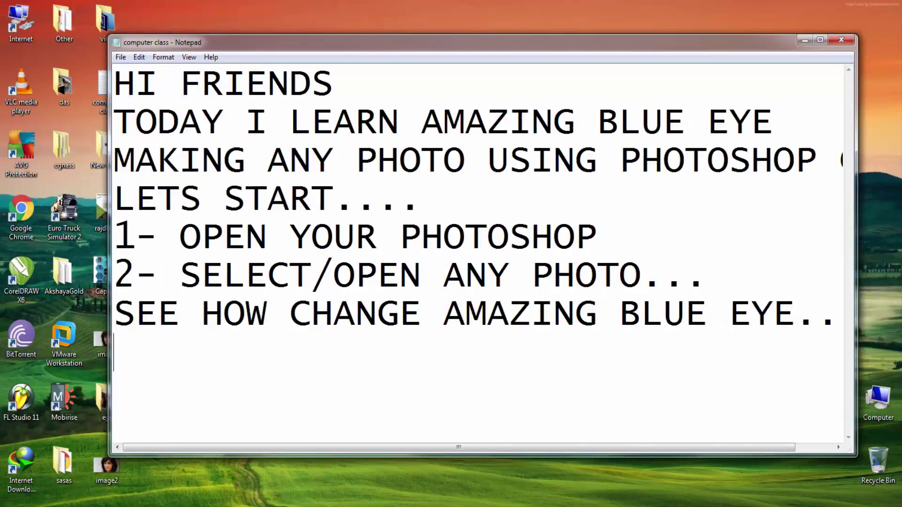
{"action": "type", "text": "THAN"}
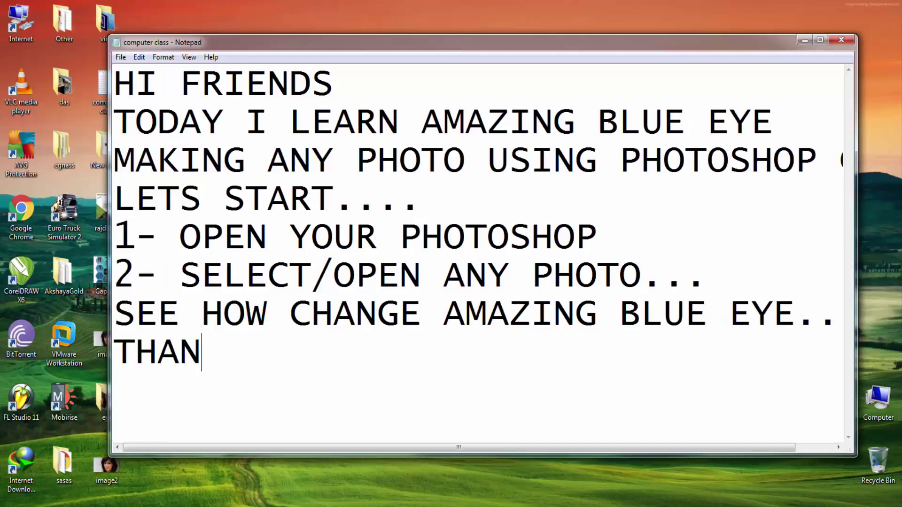
{"action": "type", "text": "K YOU "}
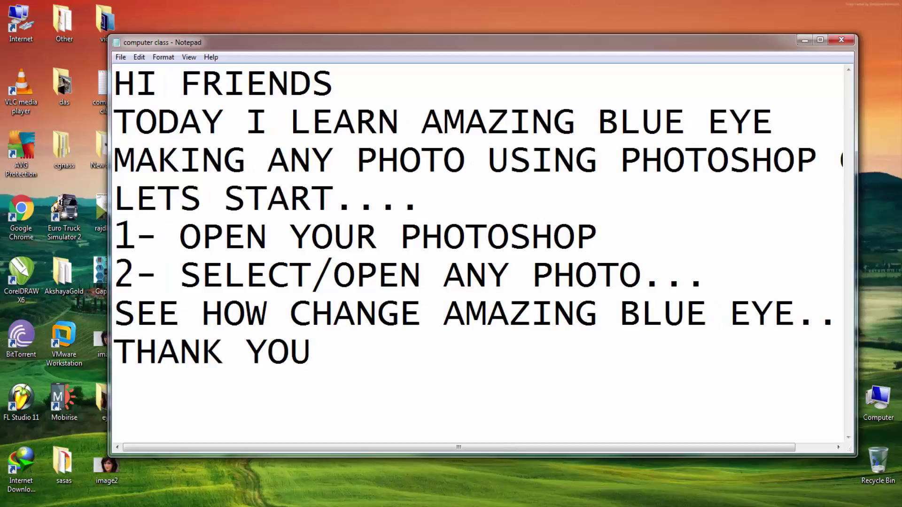
{"action": "type", "text": "AND "}
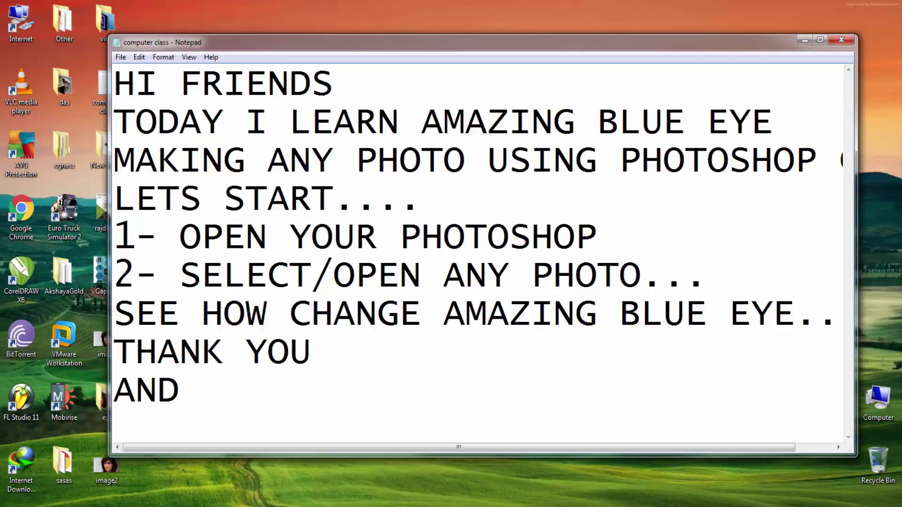
{"action": "type", "text": "LIKE TH"}
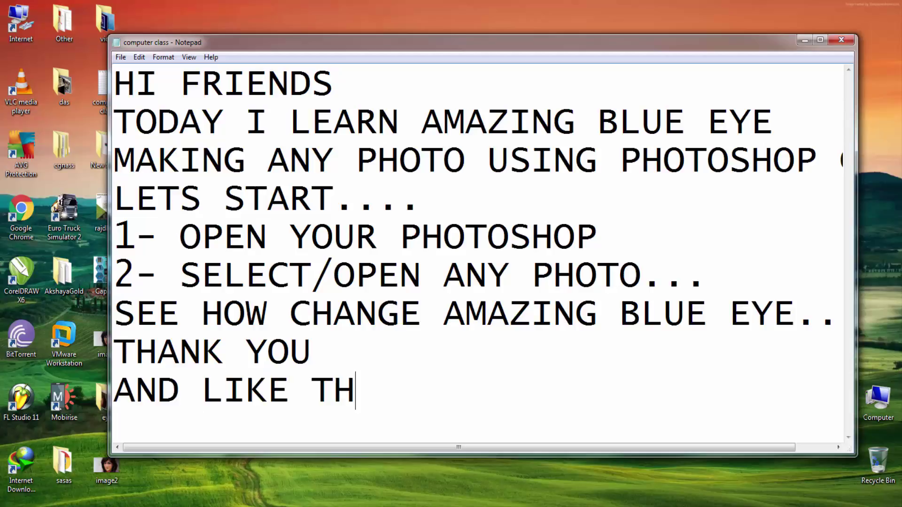
{"action": "type", "text": "IS VI"}
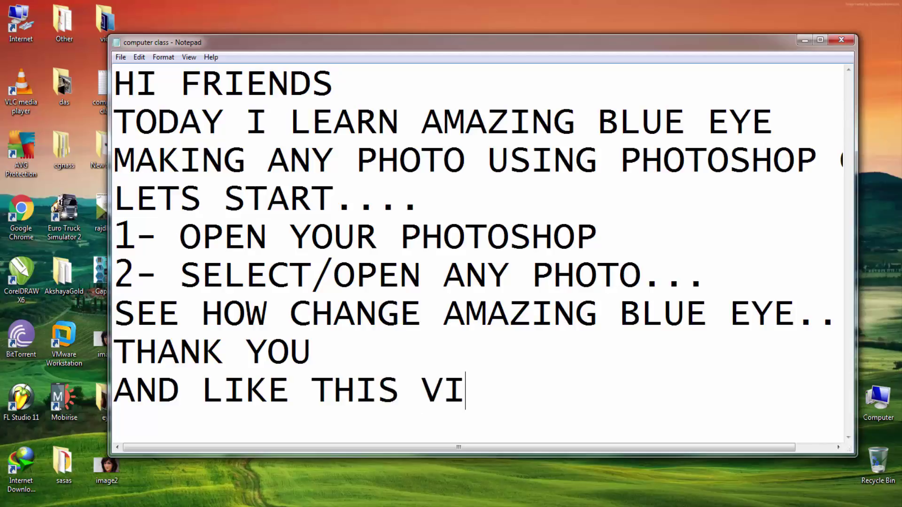
{"action": "type", "text": "DEO"}
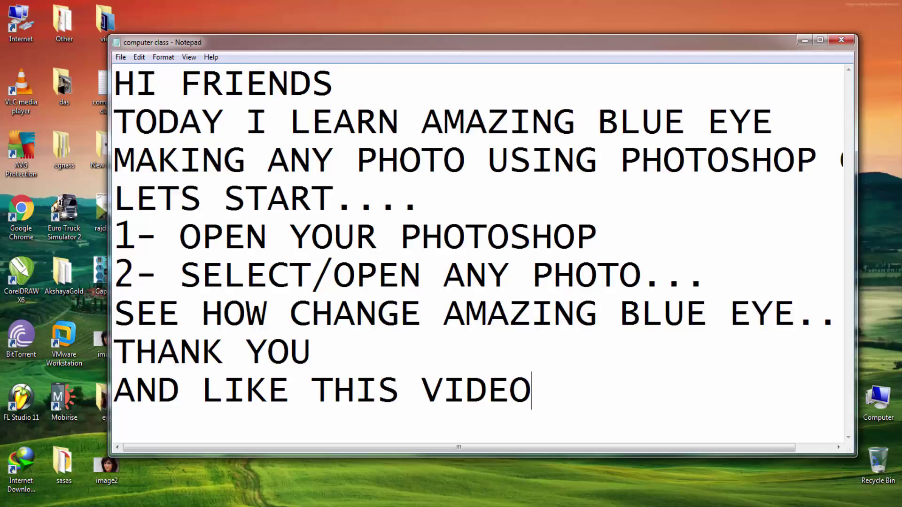